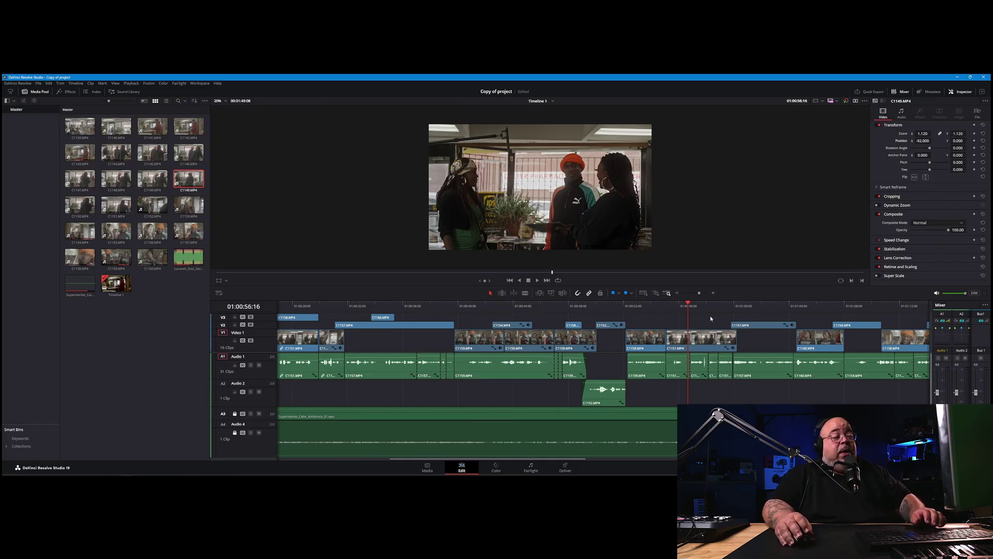
Review clips C1159.MP4 and C1151.MP4 on the timeline, examining the wide three-person shot for the boom microphone in frame
left_click_drag(681, 305, 664, 307)
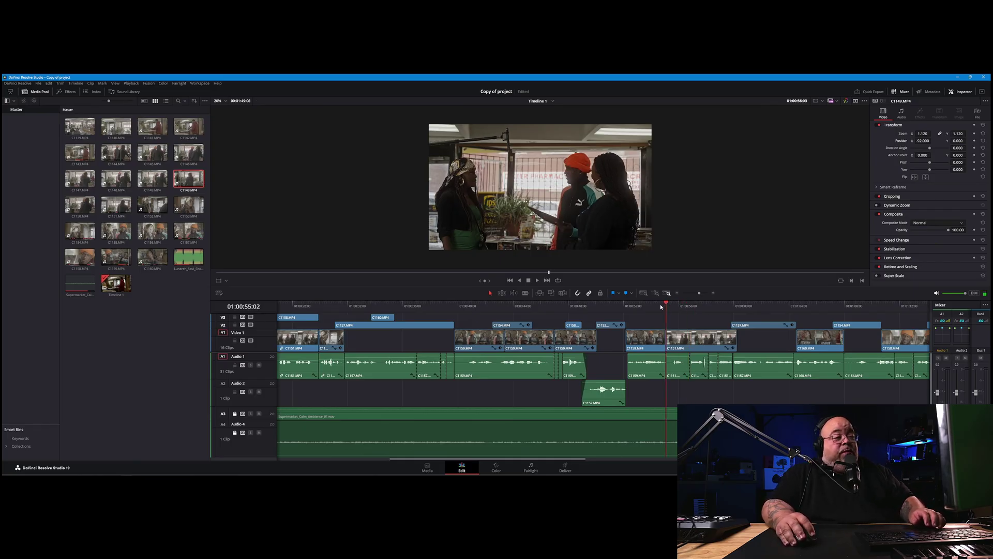
left_click(628, 308)
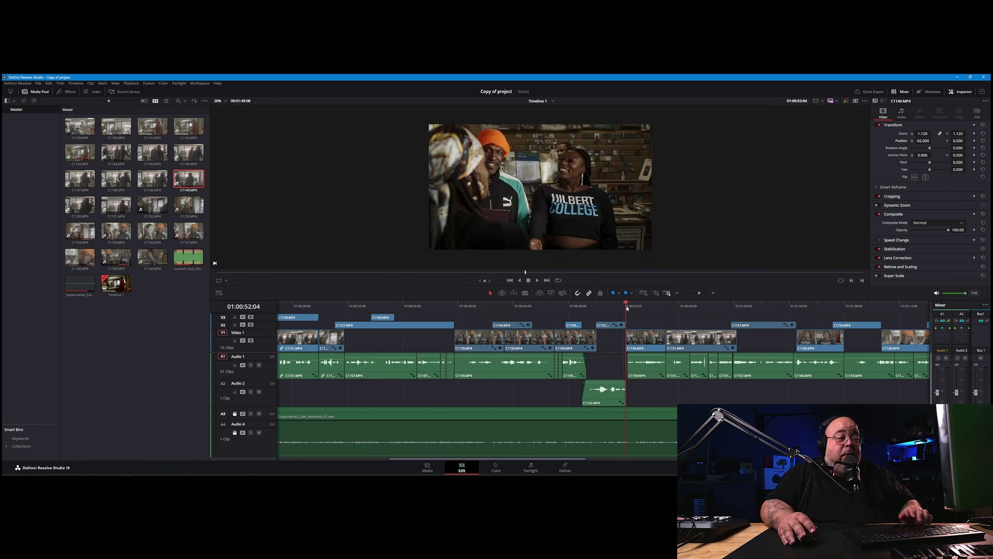
key("space")
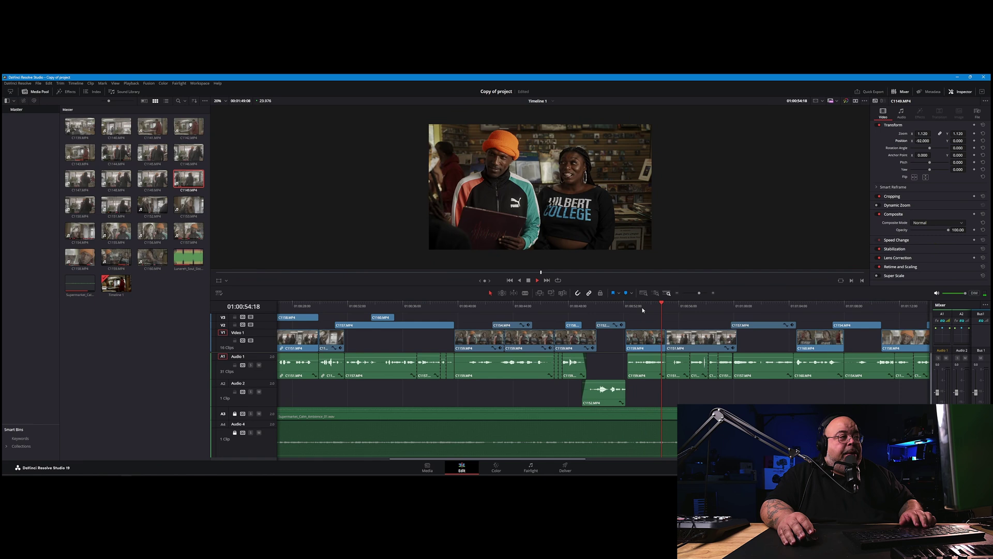
key("space")
left_click(658, 308)
key("space")
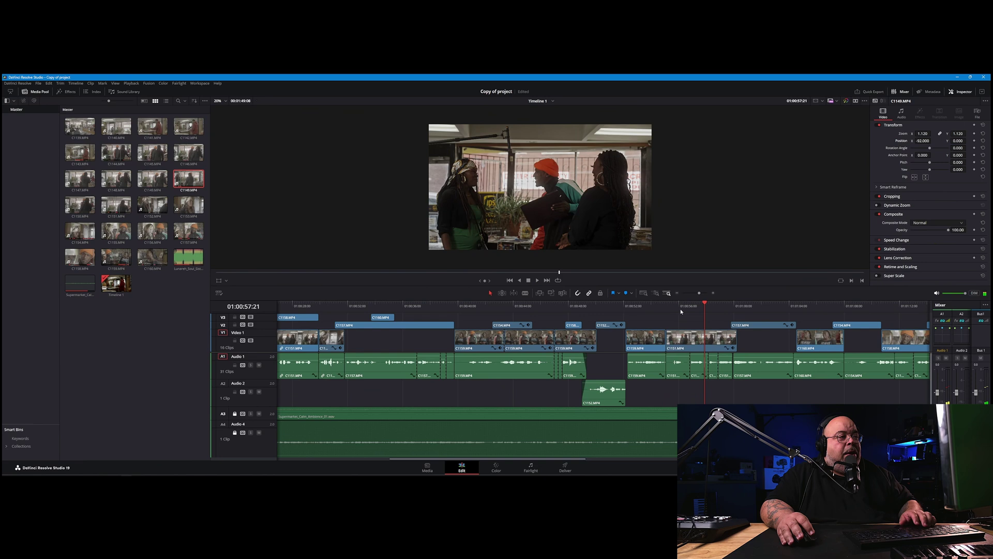
left_click(677, 310)
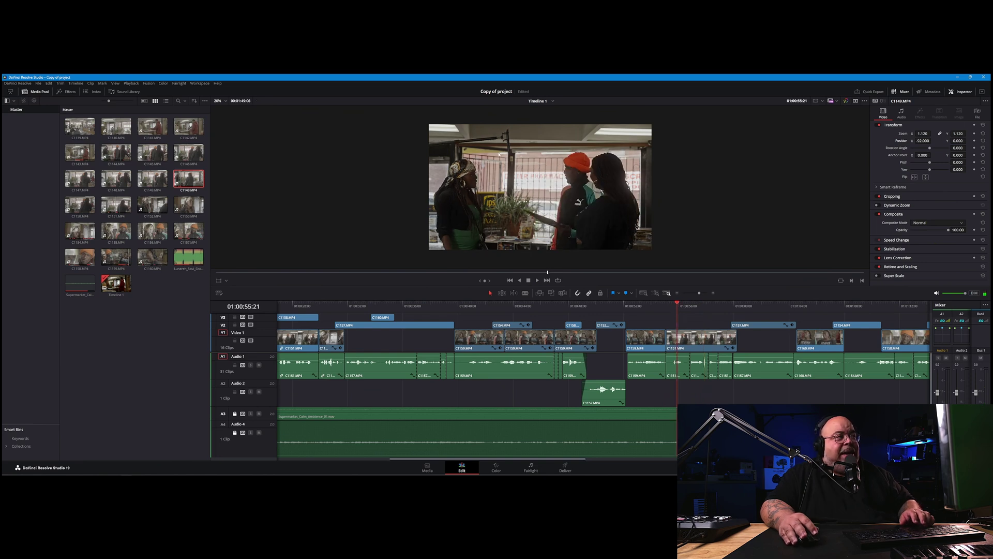
key("space")
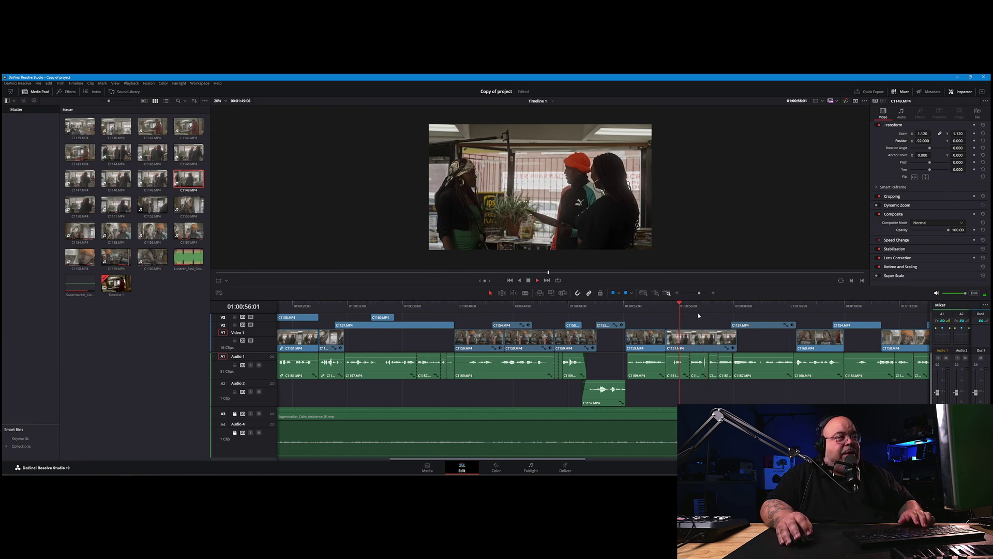
key("space")
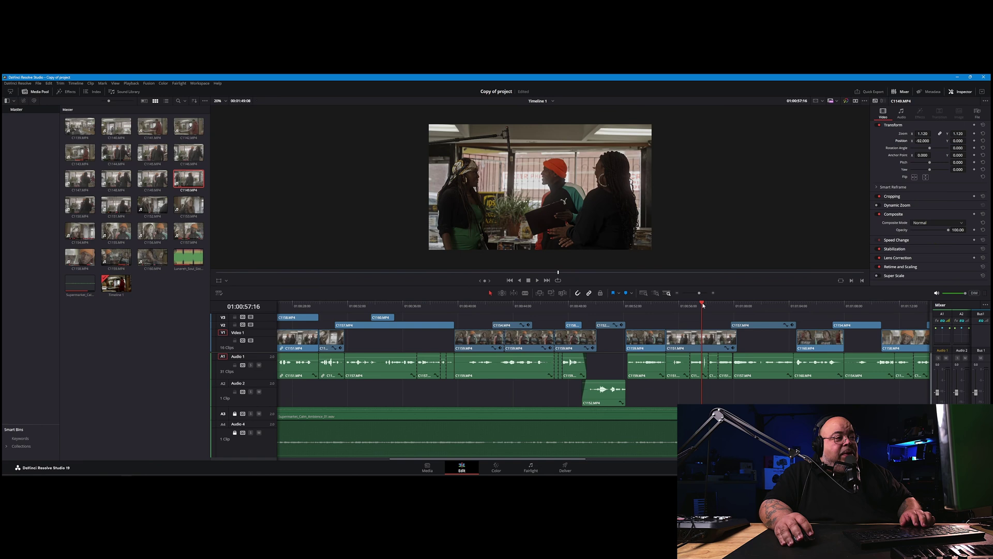
key("space")
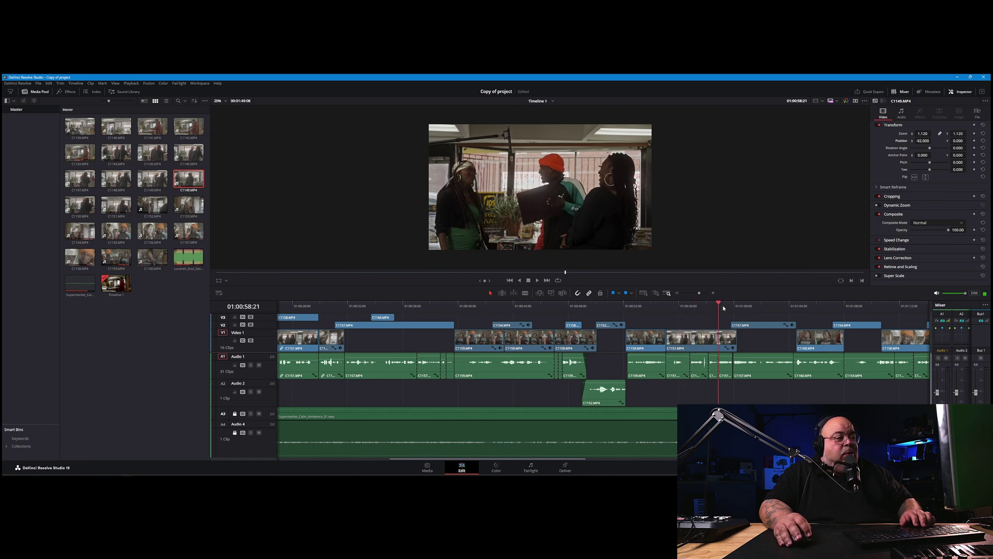
Mark an in point at 01:00:55:02 and an out point at 01:00:59:19 around the wide shot, and play that range
left_click(690, 302)
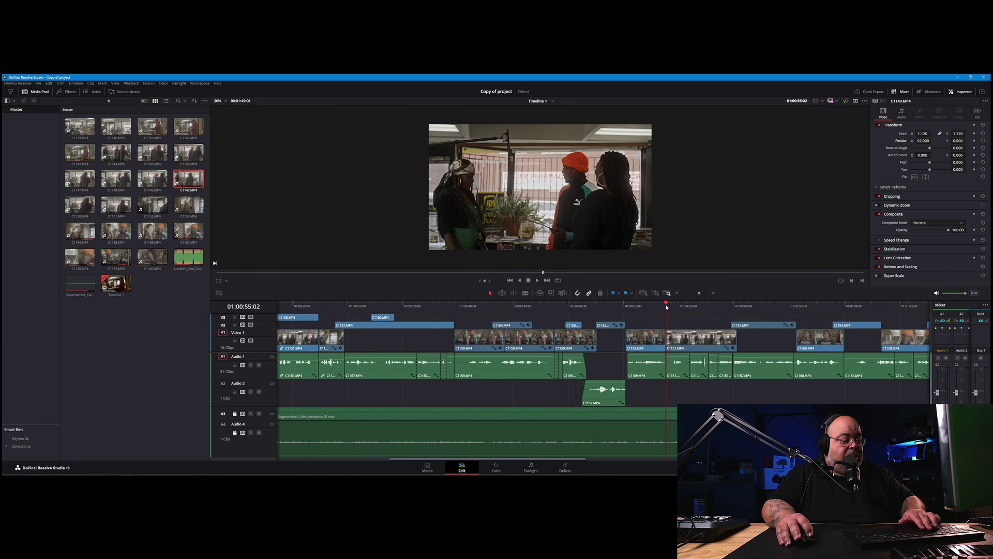
key("i")
left_click_drag(666, 306, 730, 309)
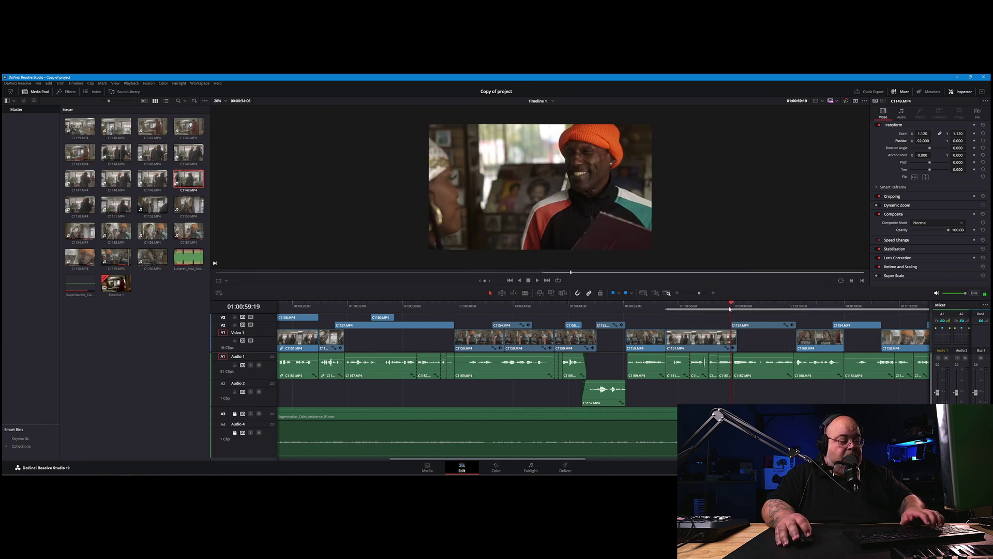
key("o")
left_click(666, 307)
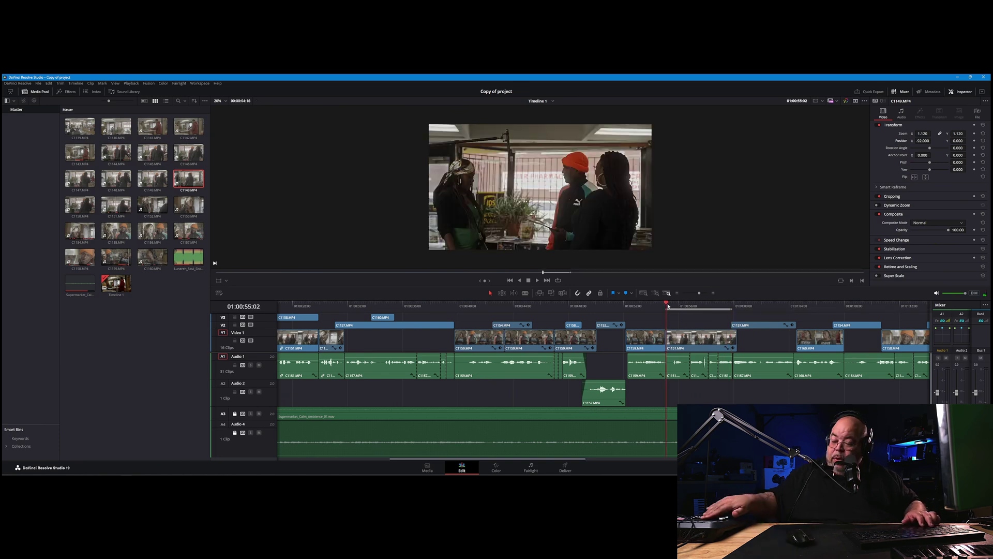
key("space")
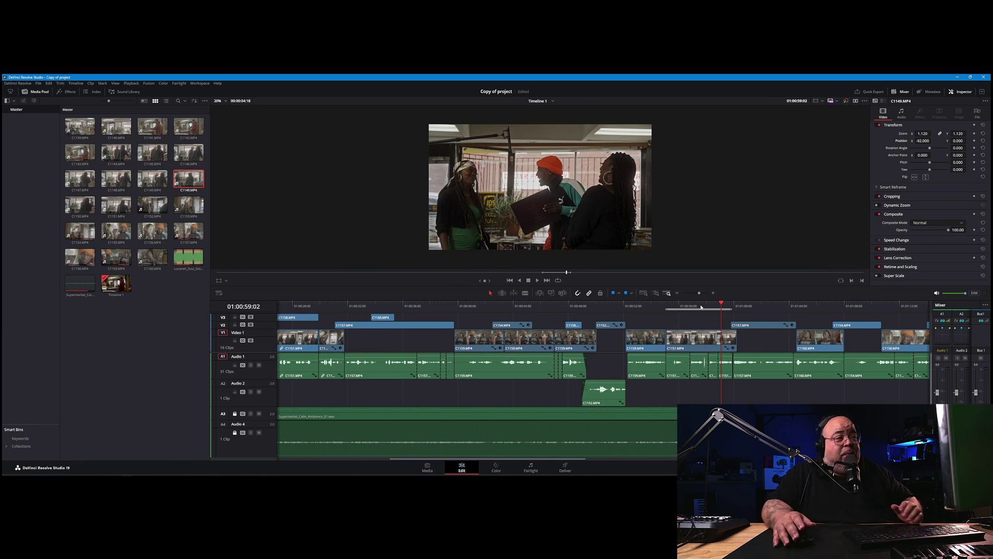
Export the frame of clip C1151.MP4 at 01:00:58:21 as a JPEG still to the Desktop folder
left_click(714, 308)
left_click_drag(695, 310, 718, 311)
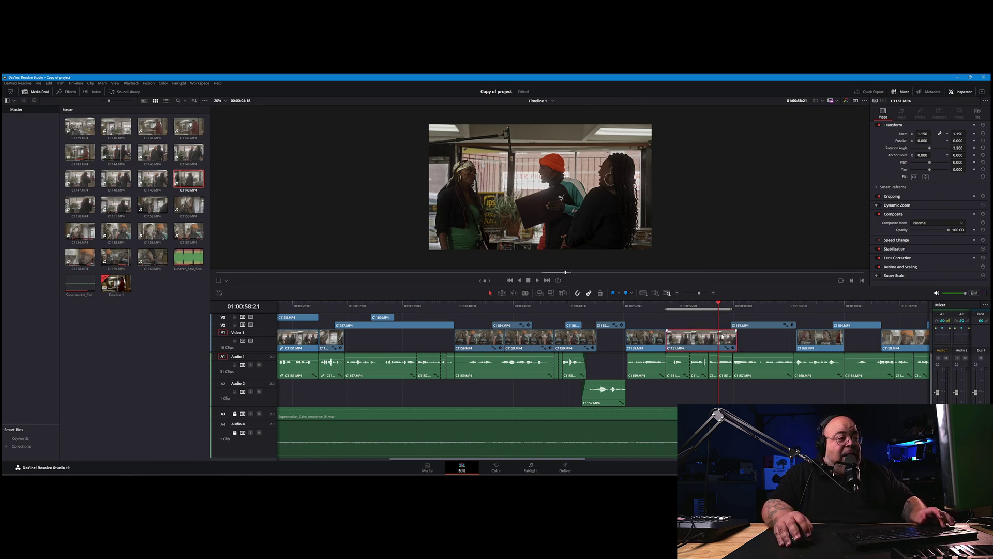
key("ctrl+shift+e")
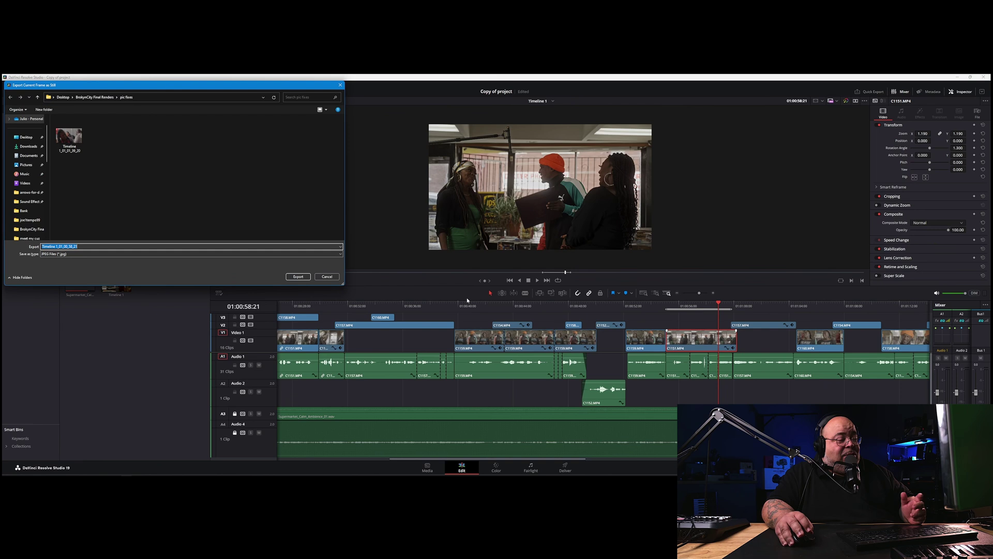
left_click(32, 139)
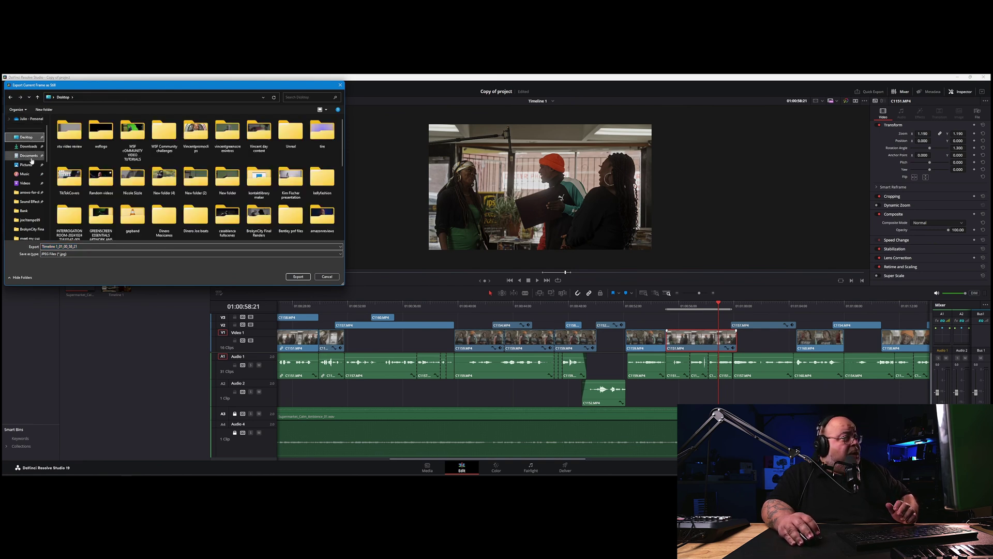
left_click(299, 277)
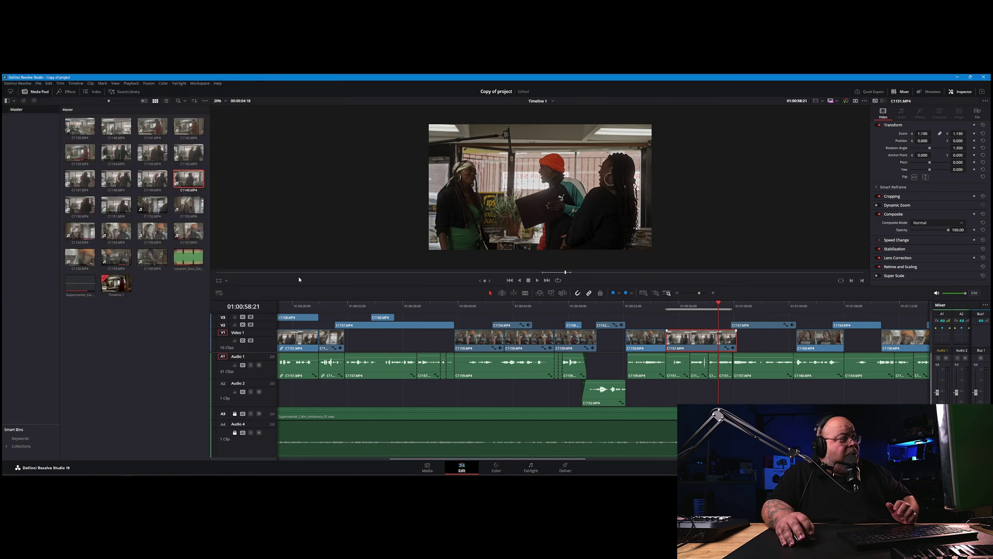
Minimize the editor and open the exported still from the desktop in Photoshop
left_click(956, 78)
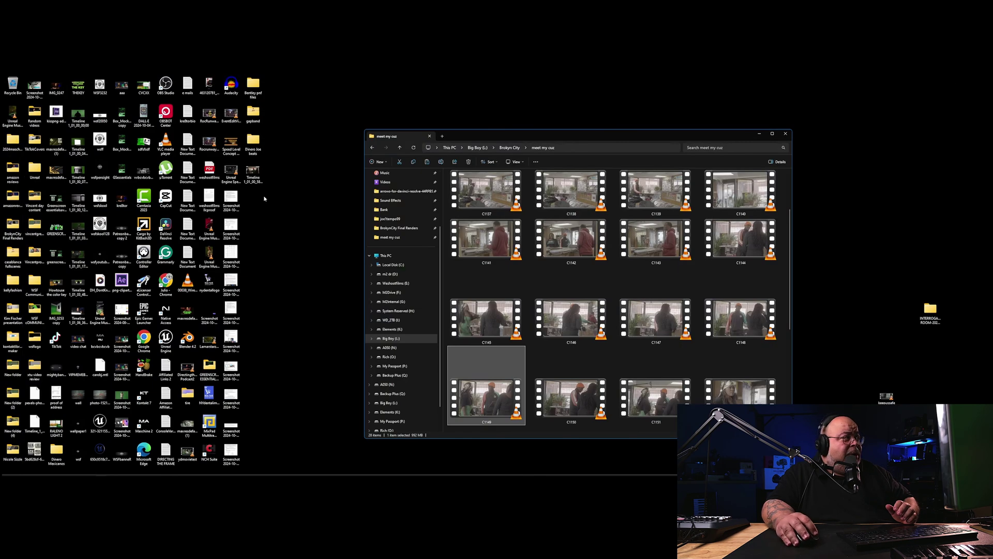
right_click(258, 174)
mouse_move(324, 201)
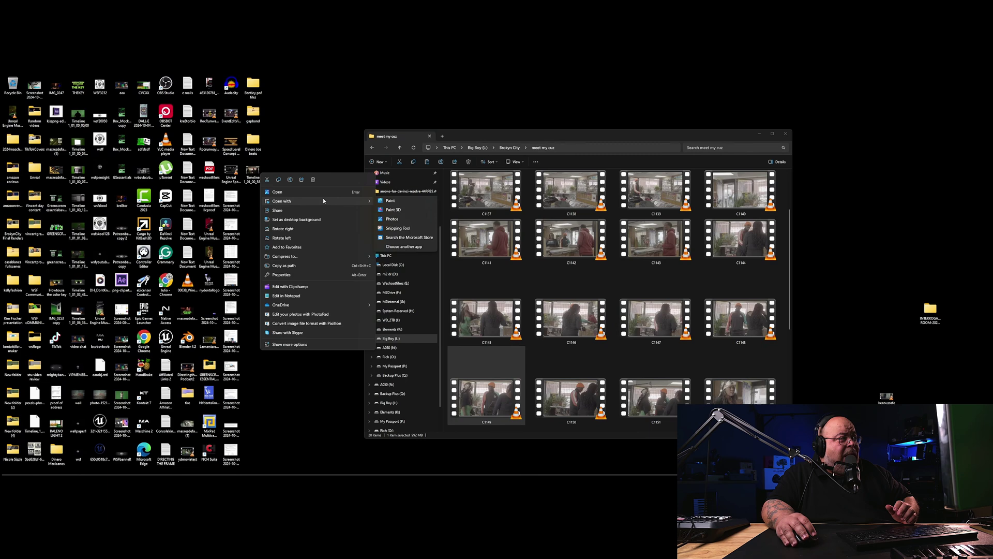
left_click(395, 202)
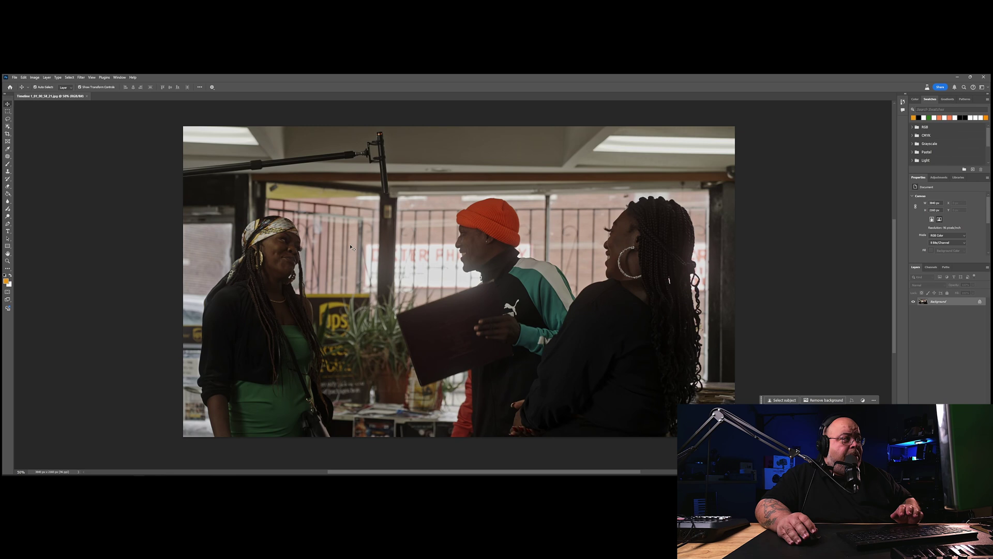
Lasso the boom microphone and its pole near the ceiling and replace them using Generative Fill with an empty prompt
scroll(351, 222, "down", 1)
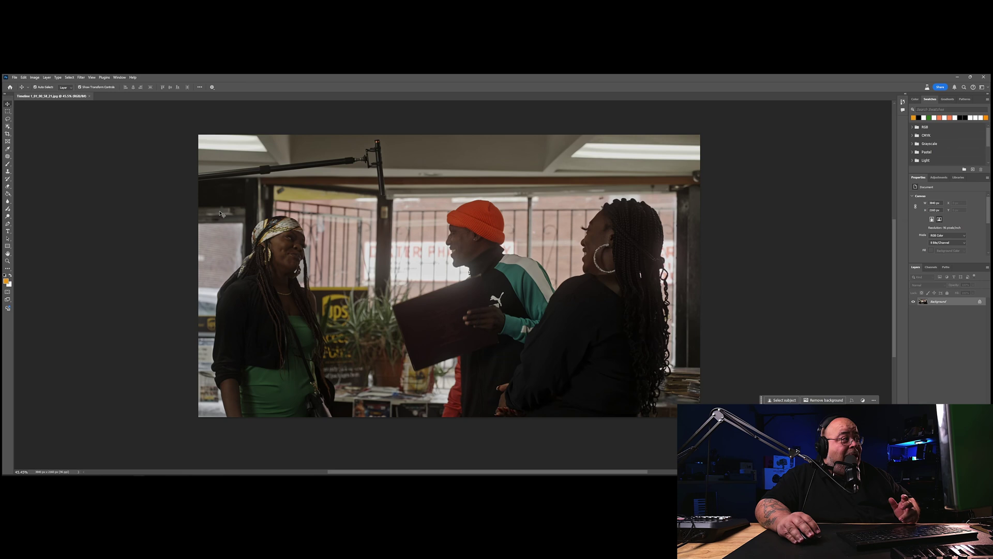
left_click(7, 119)
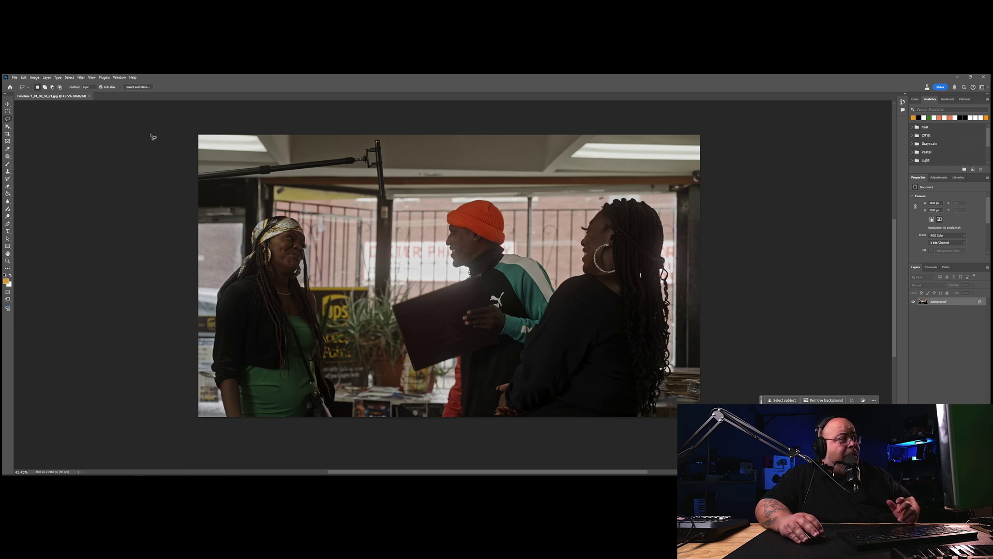
left_click_drag(198, 167, 268, 155)
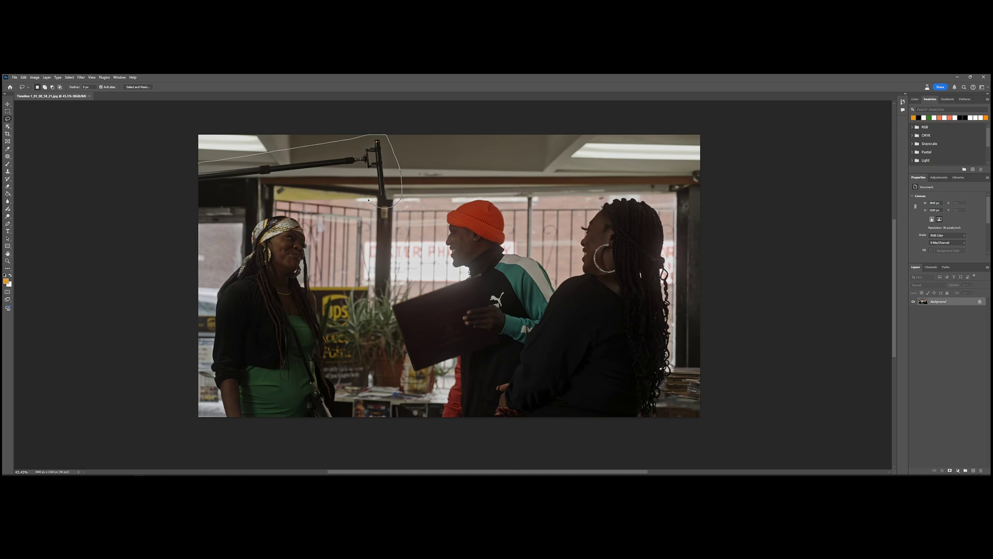
left_click_drag(169, 177, 163, 156)
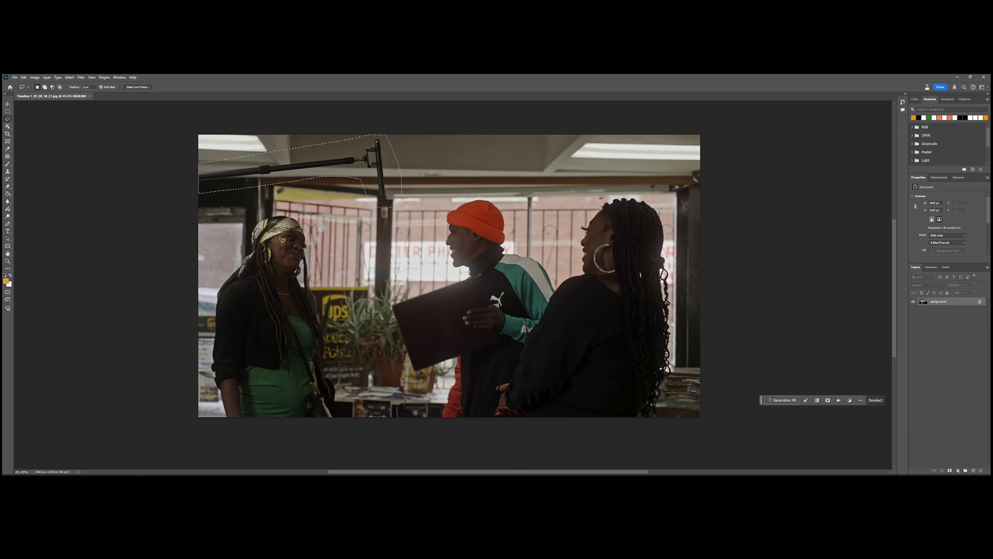
left_click(784, 401)
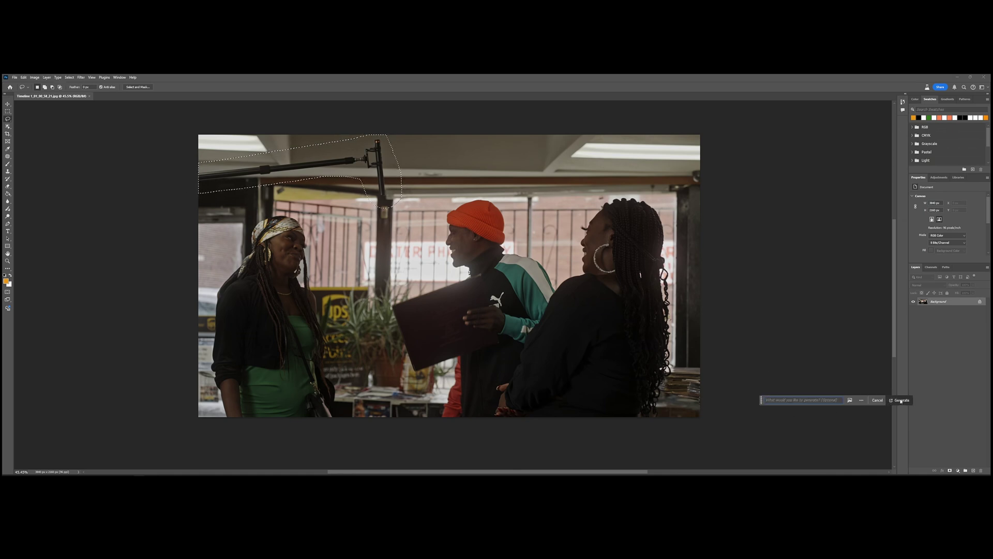
left_click(900, 400)
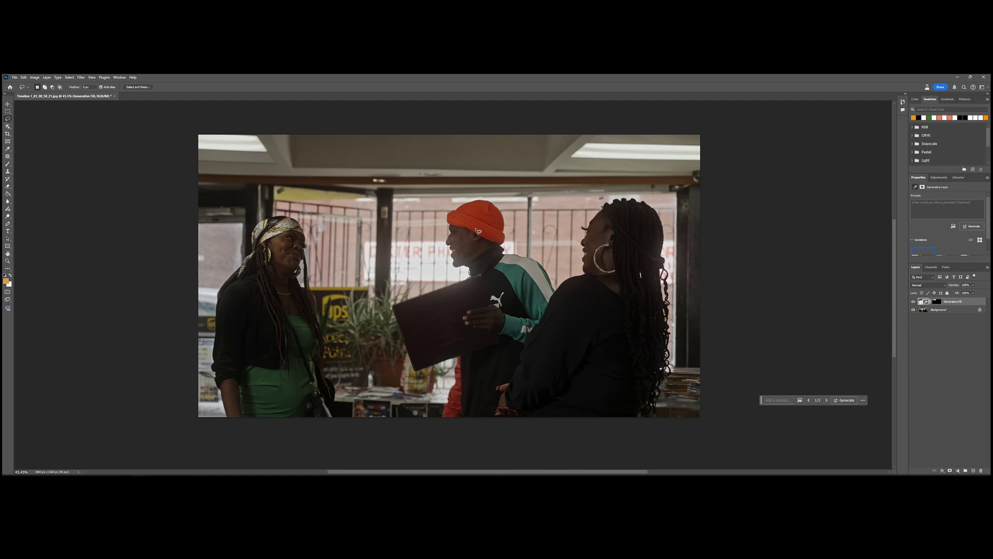
Save a JPEG copy of the retouched image to the desktop as "Timeline 1_01_00_58_21 copy" with Maximum quality and Baseline ("Standard") format
left_click(15, 77)
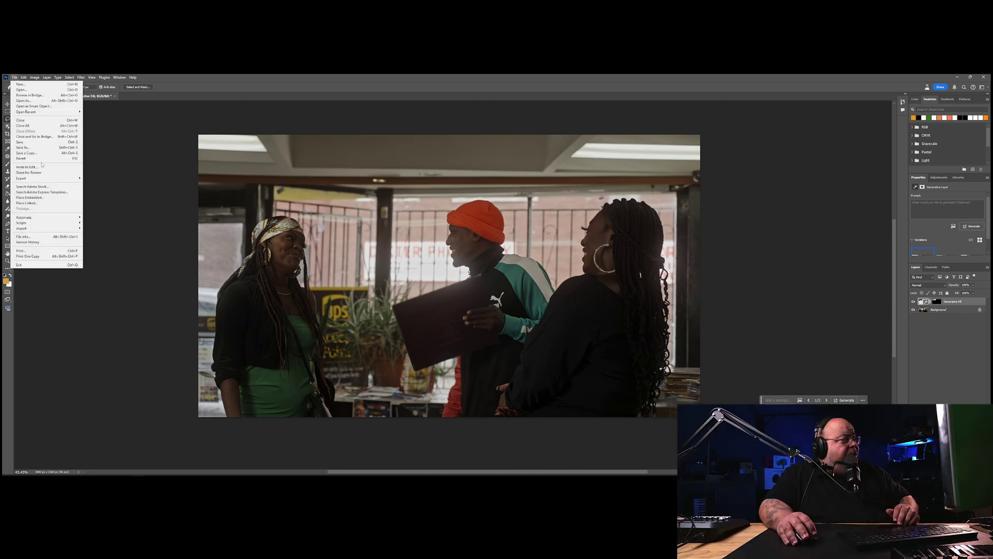
left_click(36, 153)
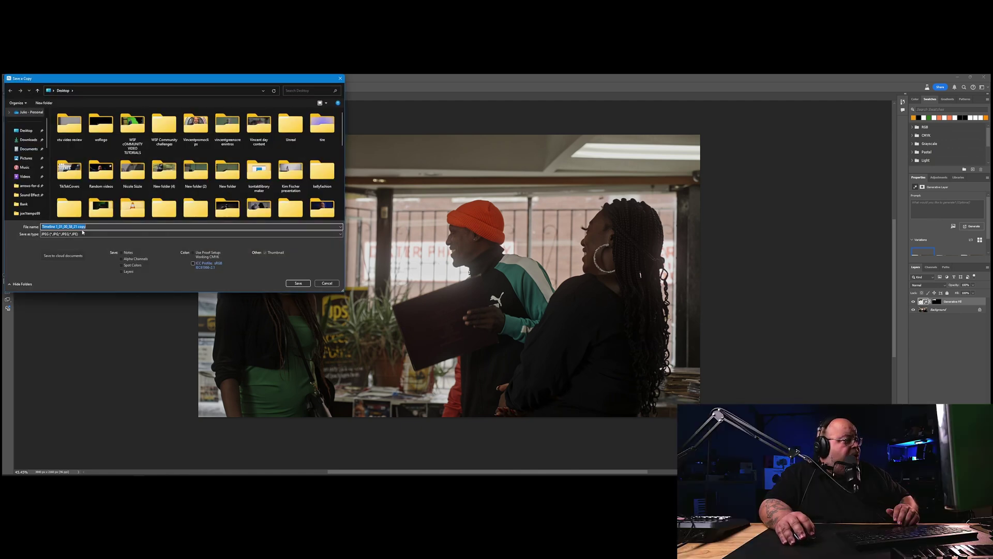
left_click(77, 234)
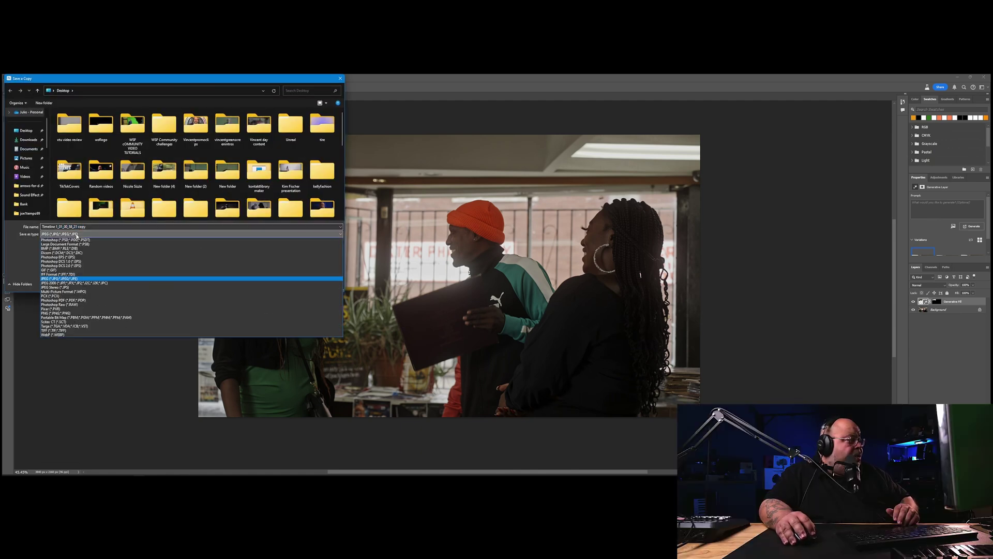
left_click(66, 279)
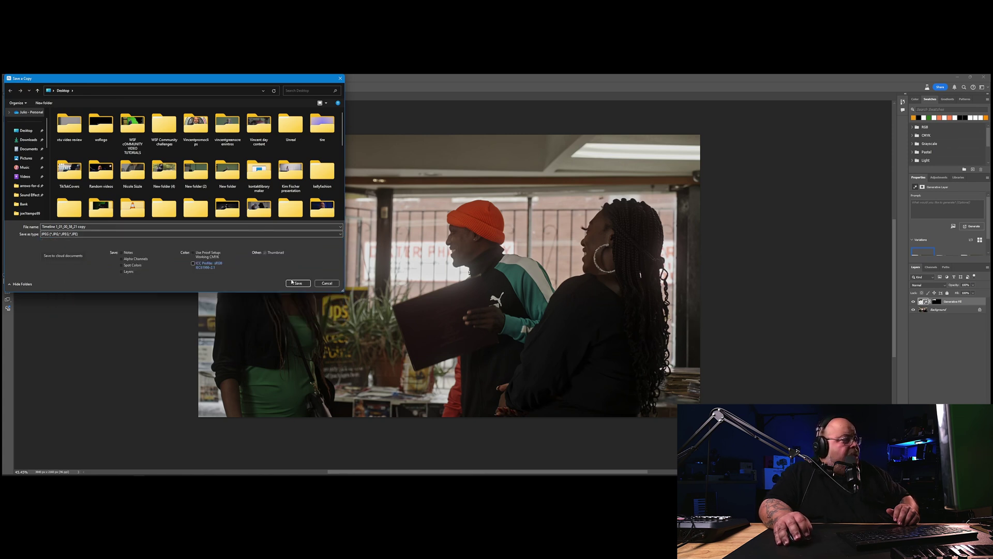
scroll(258, 188, "down", 10)
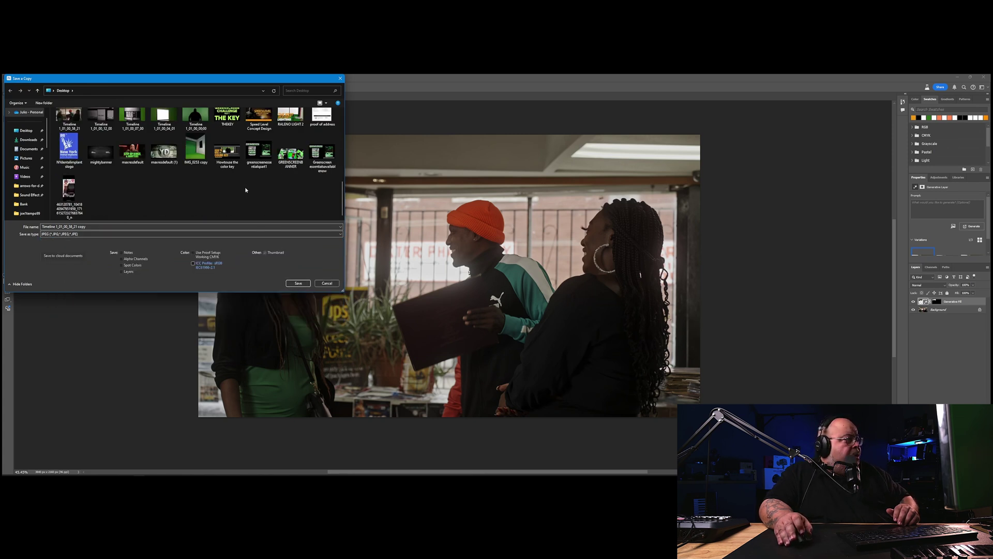
left_click(298, 283)
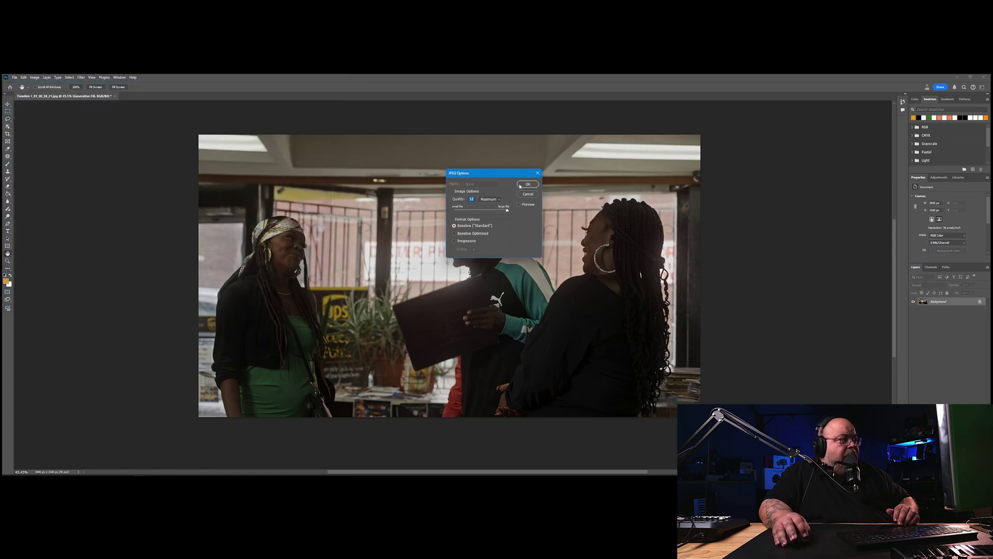
left_click(526, 185)
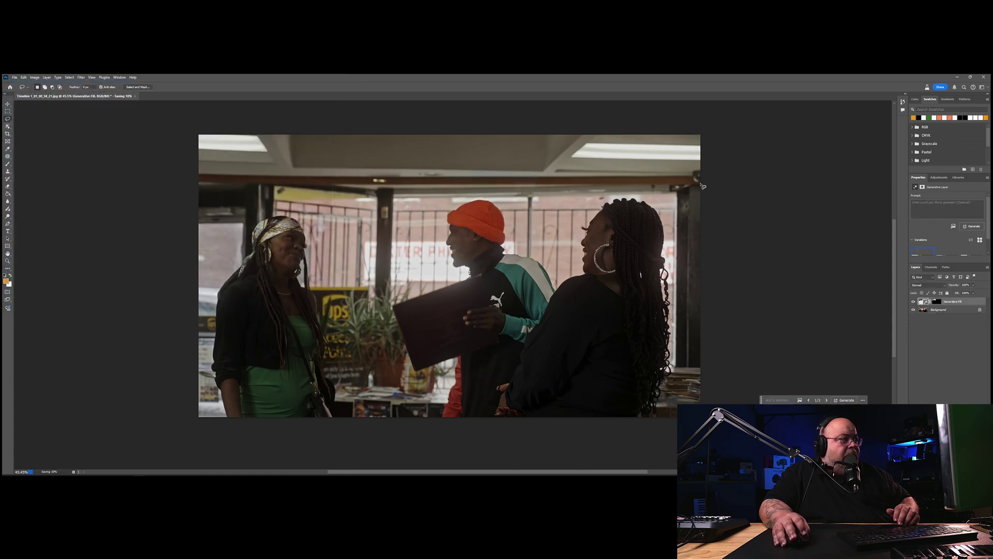
Switch back to DaVinci Resolve, import the retouched JPEG copy into the media pool, and place it on V3 above clip C1151.MP4
left_click(958, 77)
left_click_drag(254, 206, 148, 335)
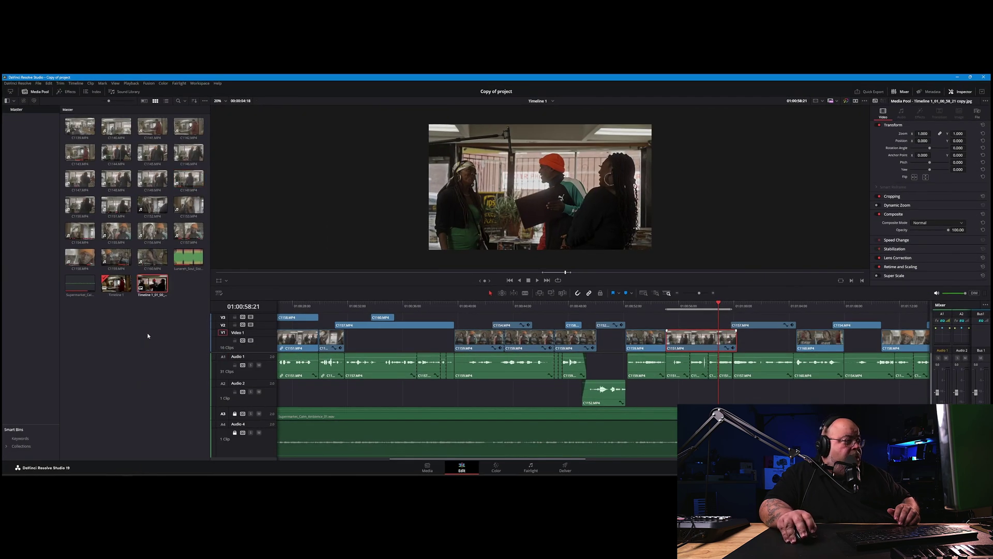
left_click_drag(152, 283, 702, 306)
key("ctrl+equal")
key("ctrl+equal")
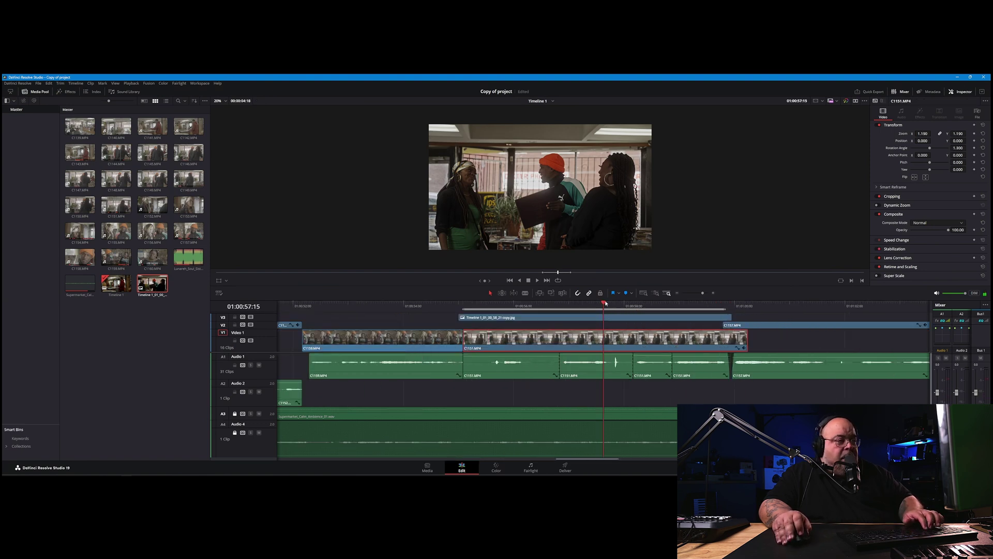
Shift the still aside to compare the original shot, realign it with the start of C1151.MP4, and trim its end to the next V2 clip
left_click_drag(562, 324, 613, 318)
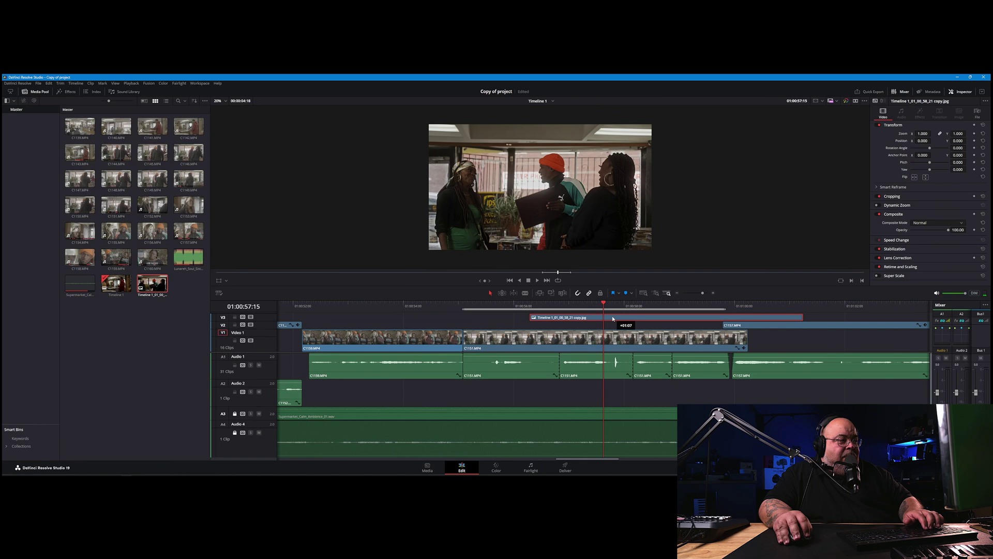
left_click(493, 306)
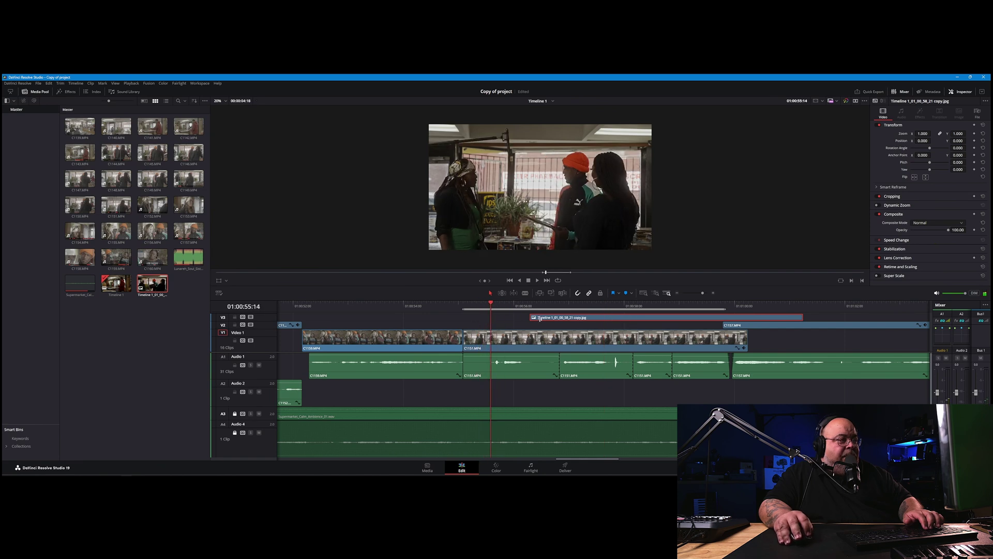
left_click_drag(552, 320, 488, 317)
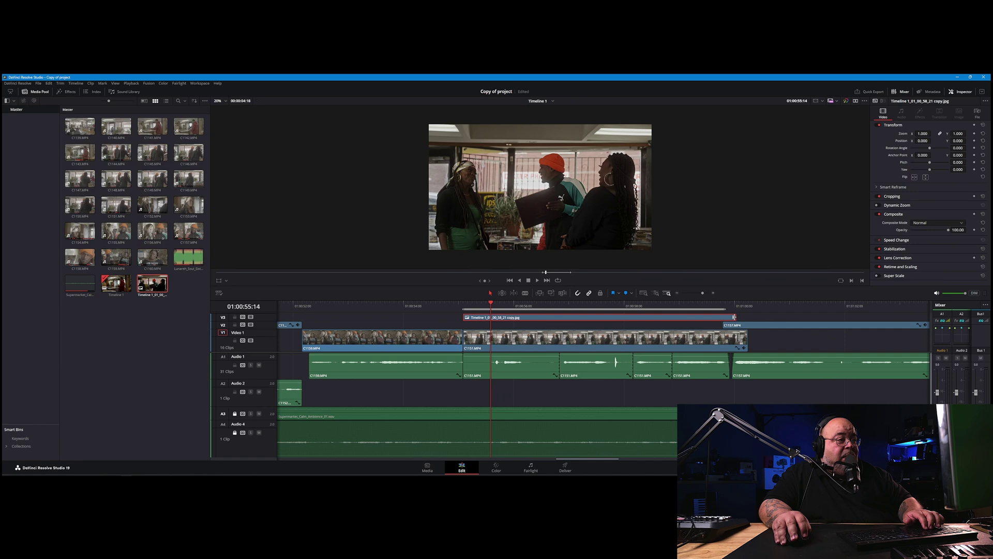
mouse_move(733, 317)
left_mouse_down()
mouse_move(704, 317)
mouse_move(722, 318)
left_mouse_up()
Select the still on V3, switch to the Color page, add an alpha output, and connect node 01's alpha to it
left_click(679, 306)
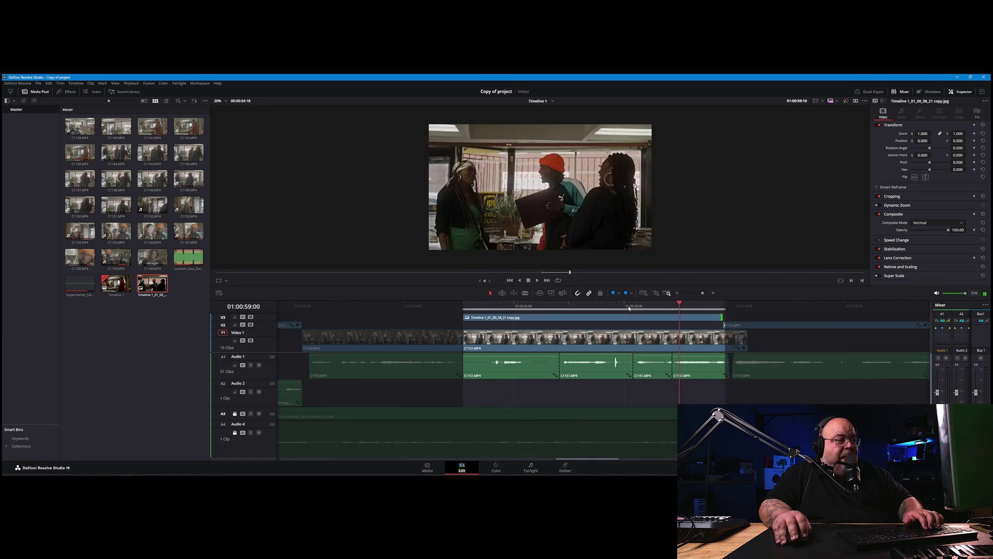
left_click_drag(629, 308, 565, 309)
left_click(565, 318)
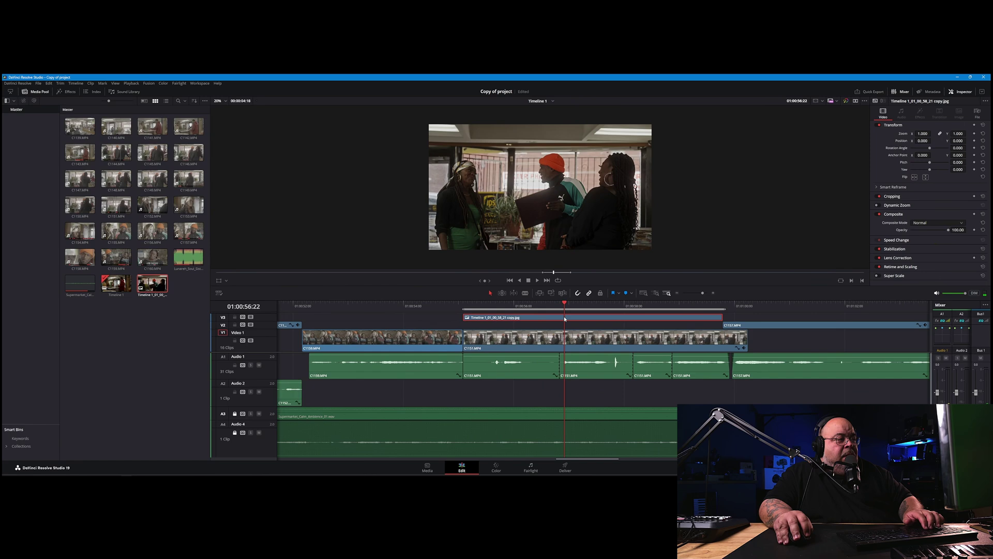
left_click(497, 467)
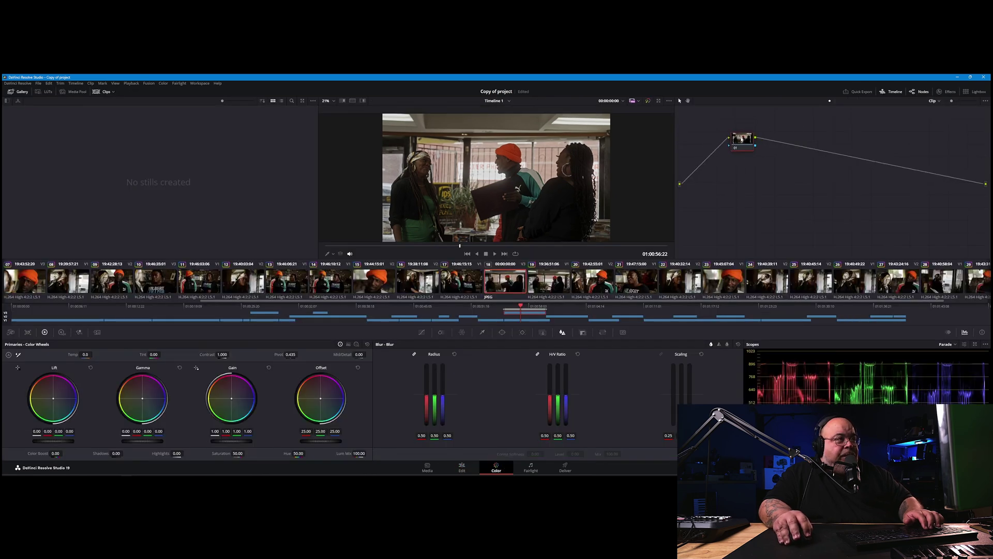
right_click(756, 172)
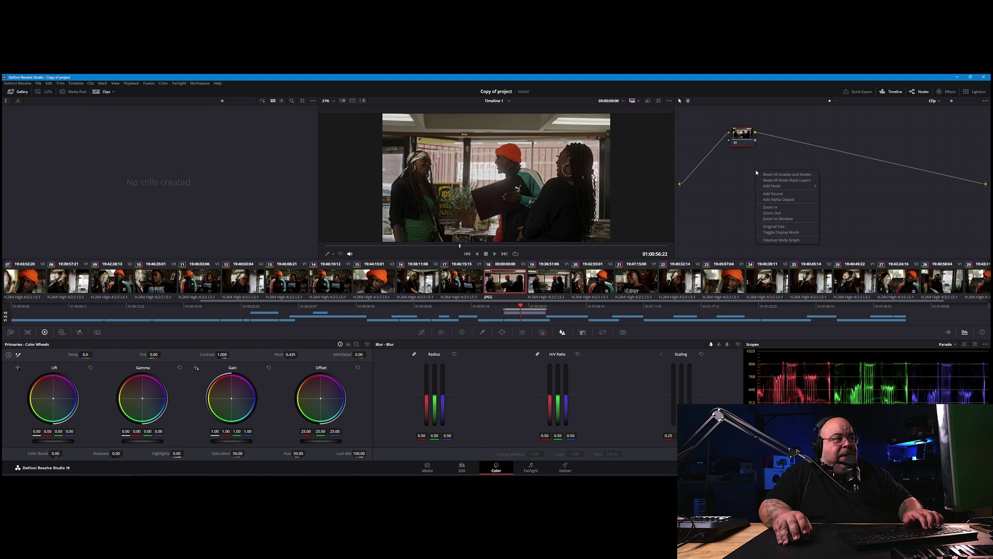
left_click(782, 200)
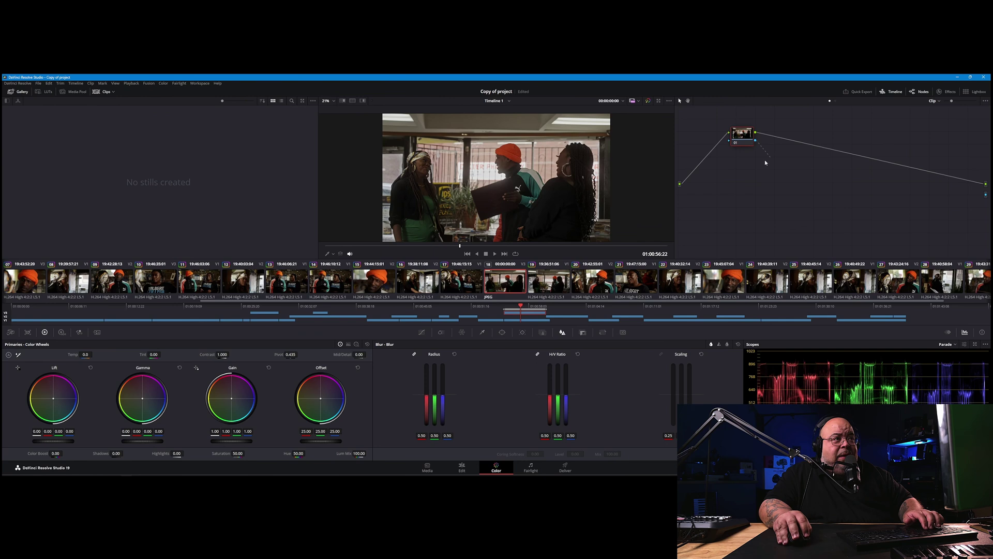
left_click_drag(765, 161, 943, 208)
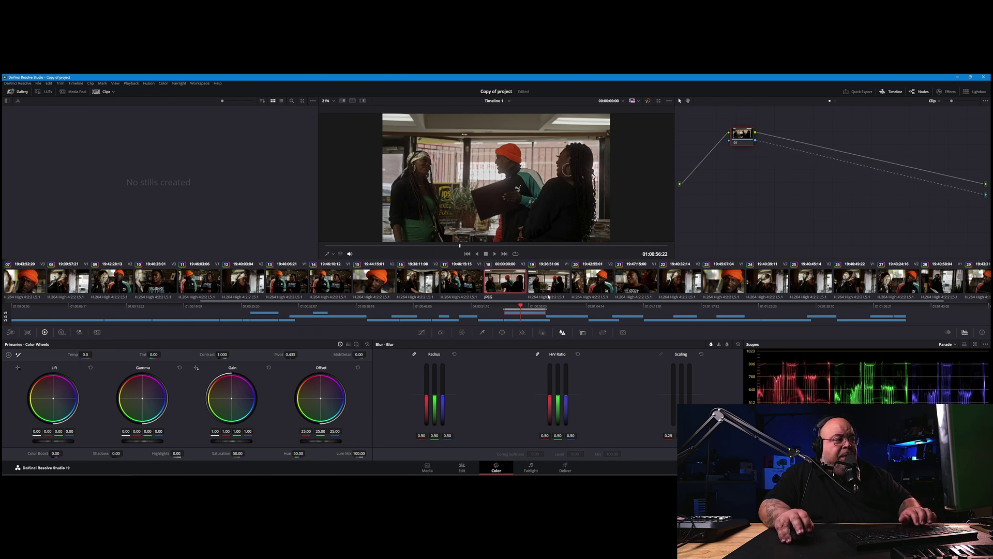
Draw a closed curve window around the ceiling area that covers the boom microphone, extending past the frame's upper and left edges
left_click(502, 333)
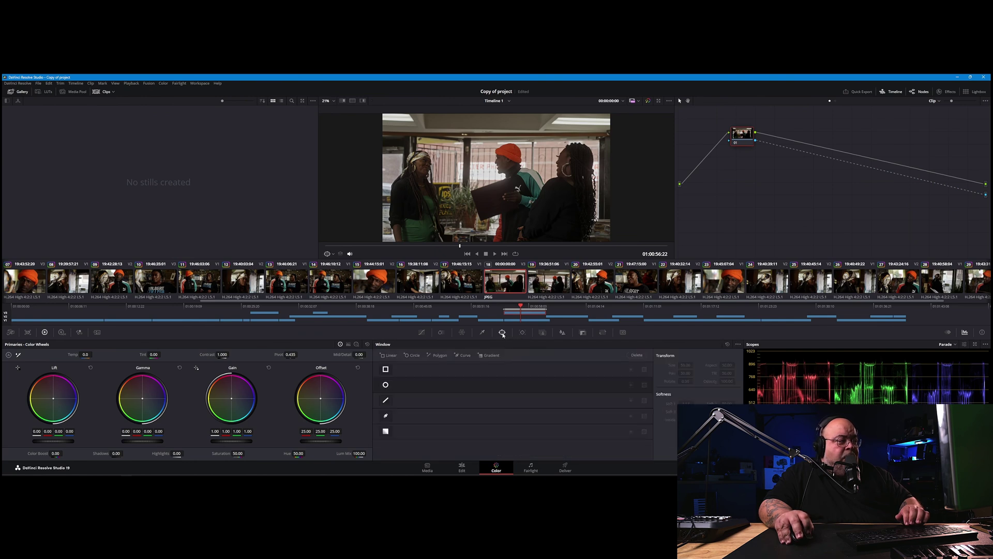
left_click(386, 416)
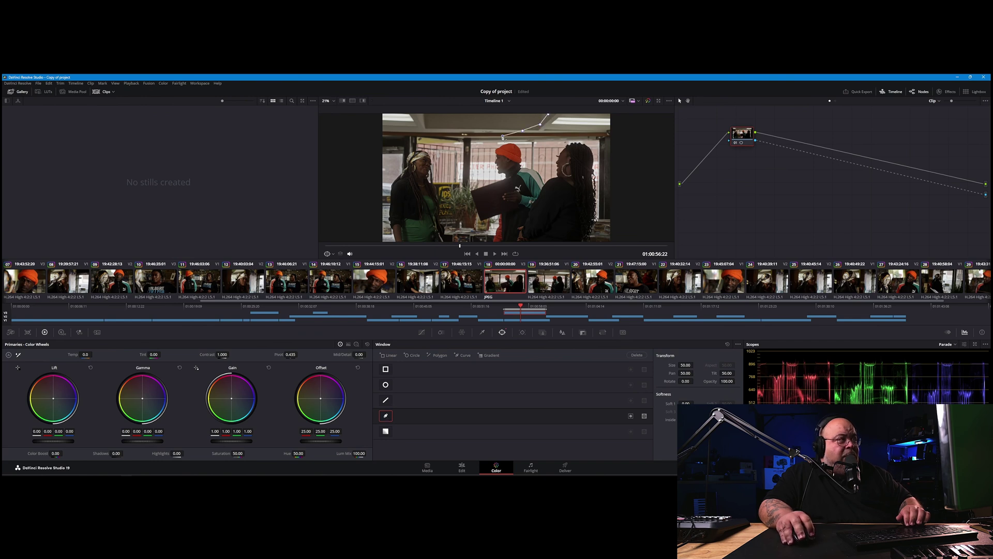
left_click(389, 138)
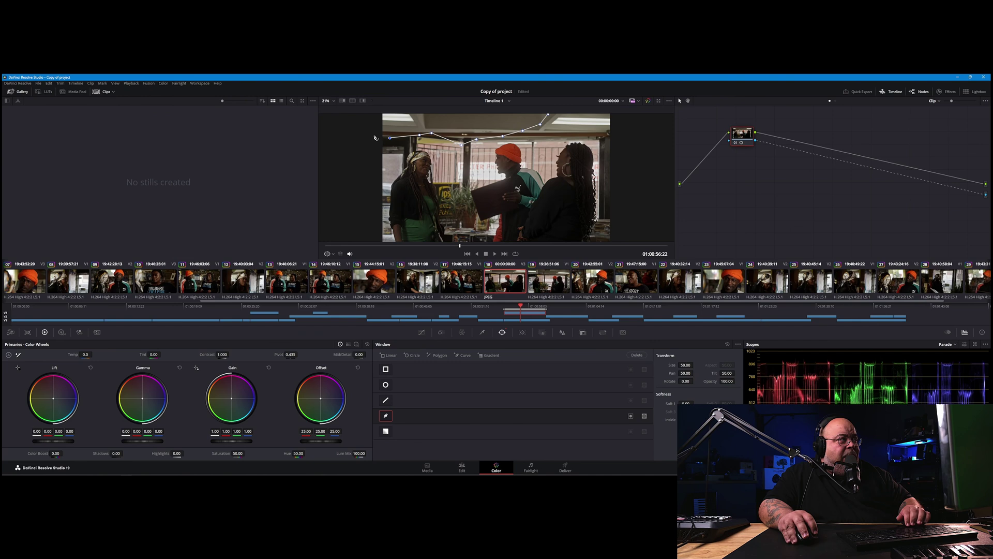
left_click(374, 136)
scroll(374, 137, "down", 1)
scroll(387, 122, "down", 1)
left_click(383, 118)
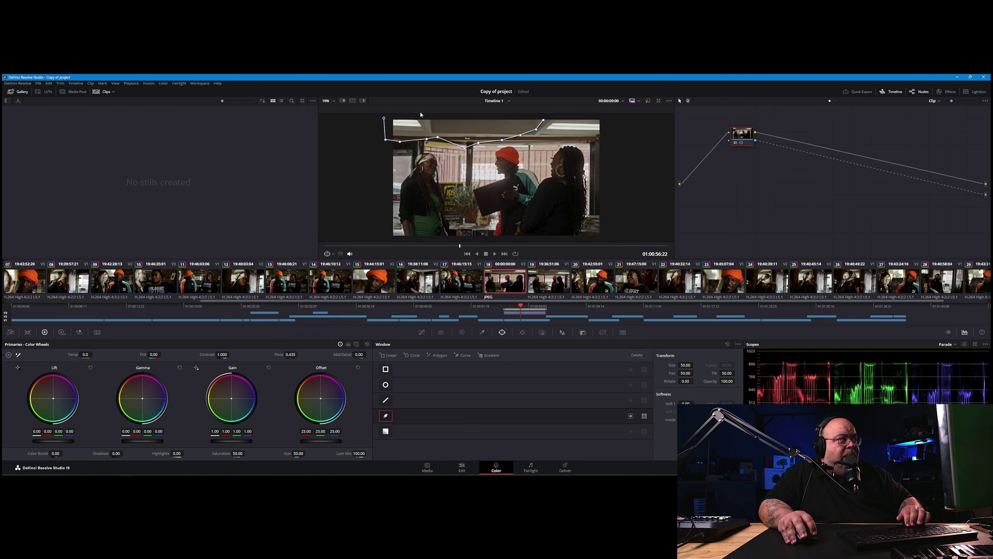
left_click(443, 115)
left_click(531, 116)
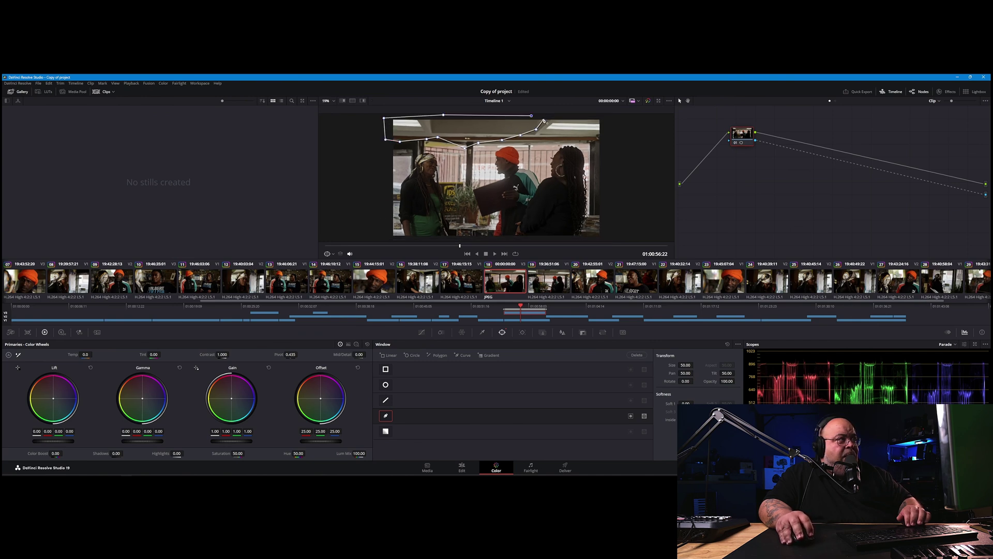
left_click(543, 120)
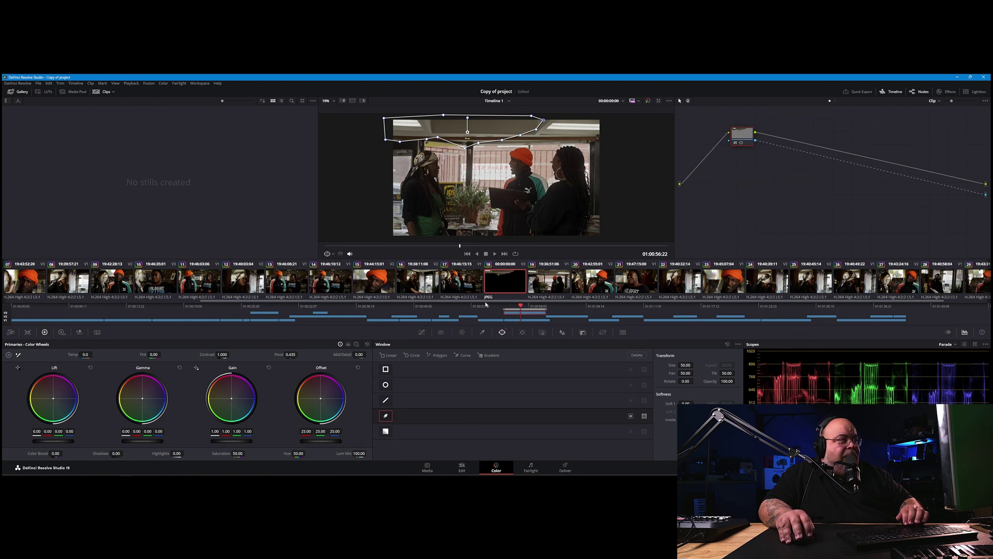
At 01:00:57:07, raise the right part of the curve's lower edge toward the ceiling and adjust the point at the pillar
left_click_drag(506, 306, 524, 306)
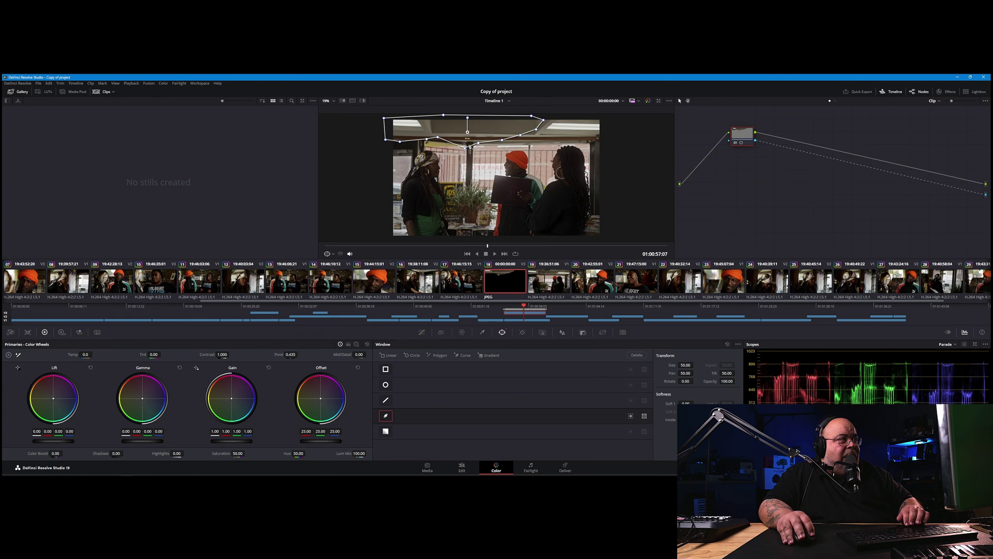
left_click_drag(466, 150, 537, 124)
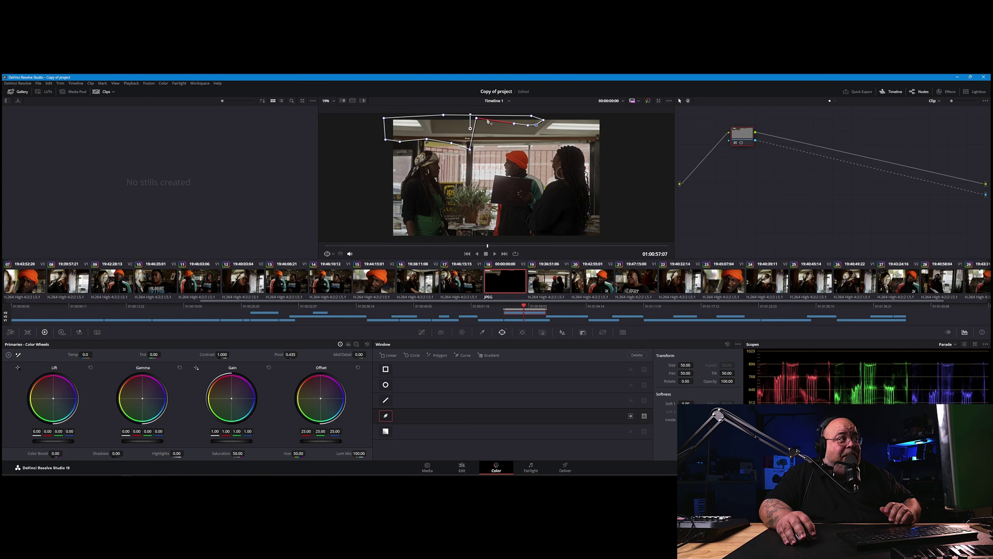
left_click_drag(476, 118, 484, 121)
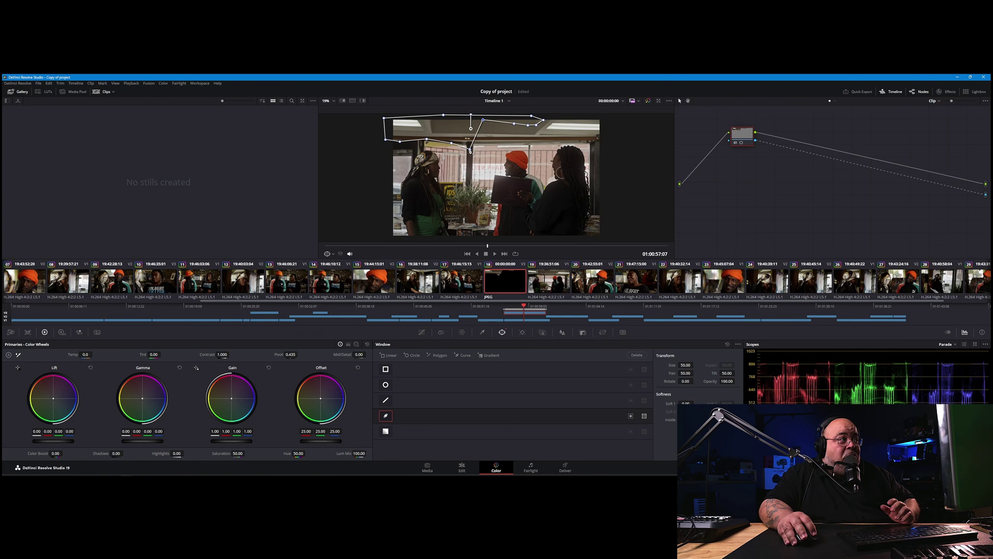
left_click_drag(470, 151, 474, 152)
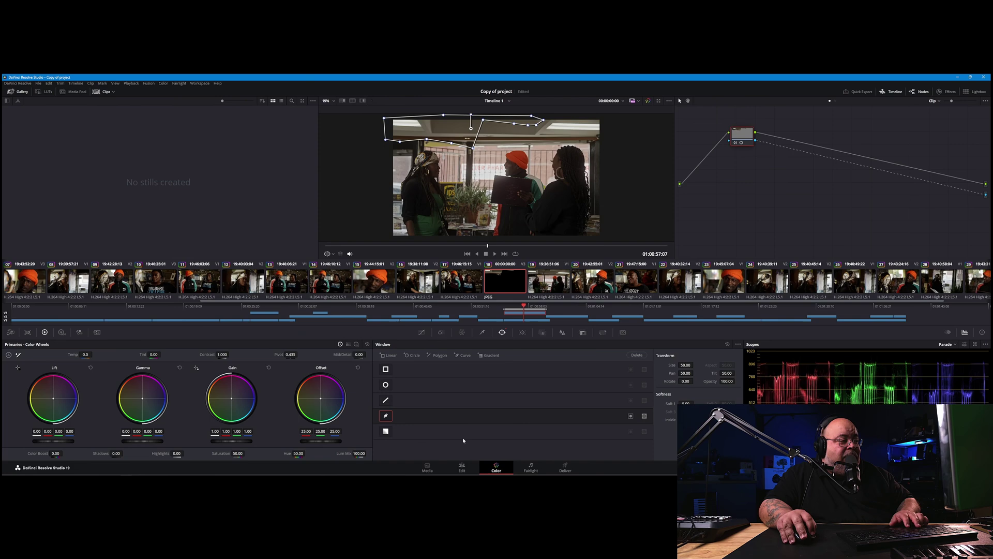
Return to the Edit page and play the shot from just before clip C1151.MP4 to check the masked overlay
left_click(461, 466)
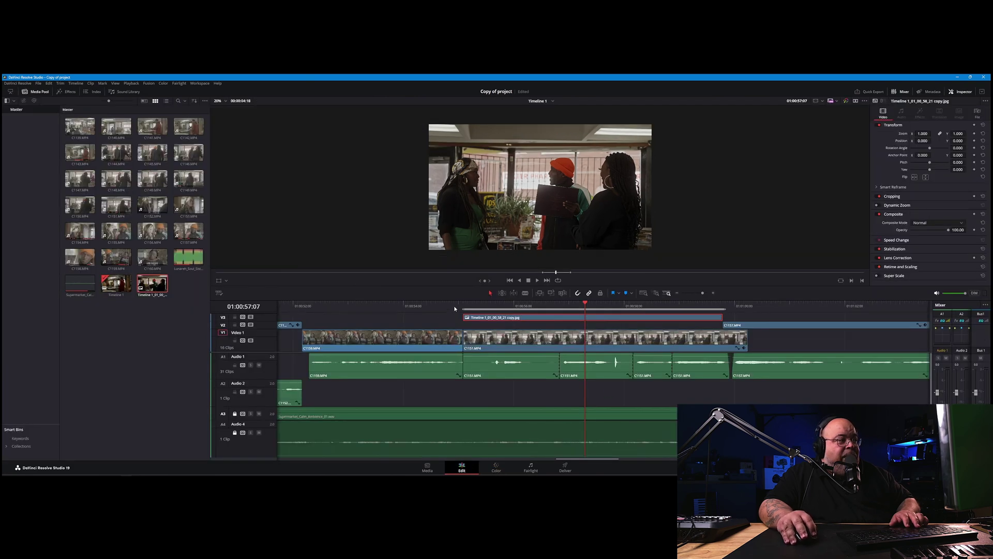
left_click(454, 309)
key("space")
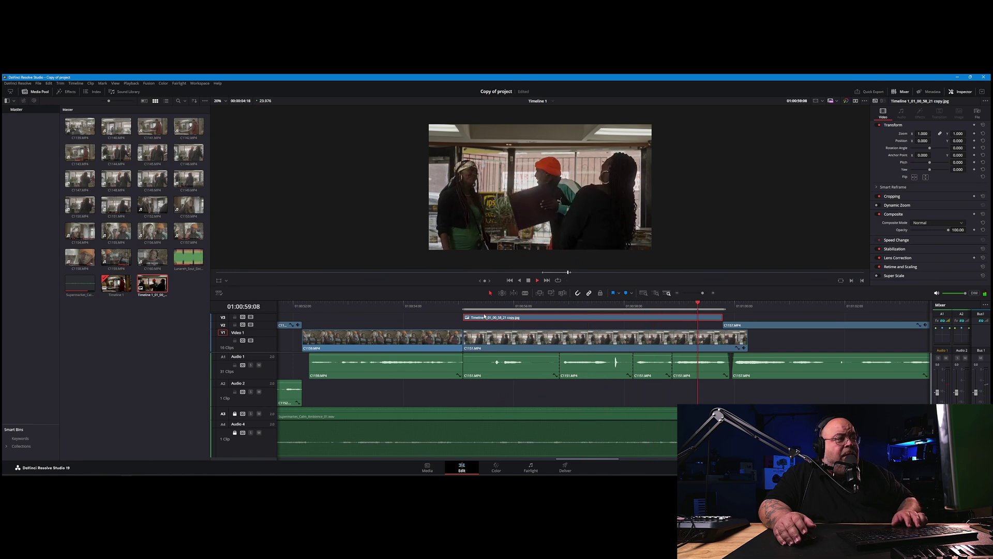
key("space")
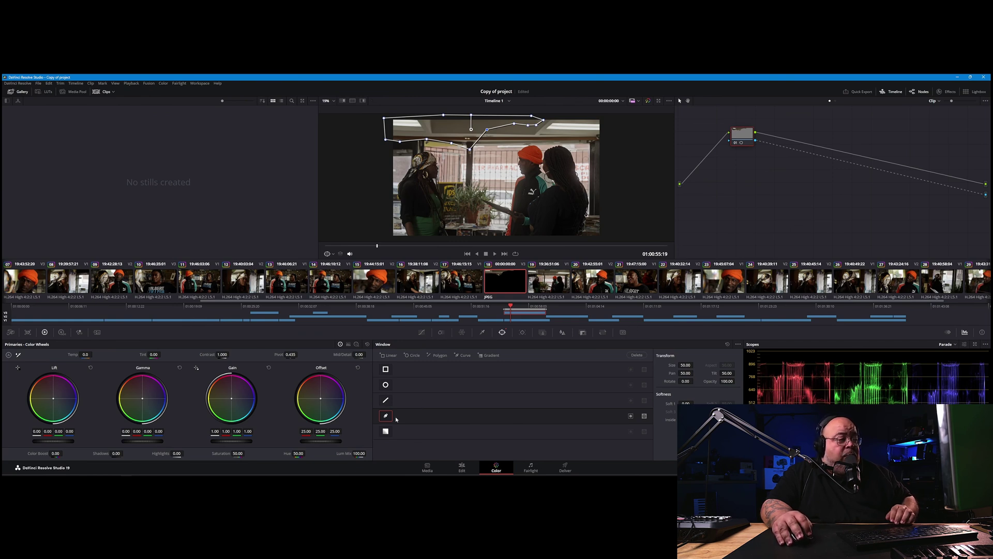
Show the Corrector 1 keyframes and set a PowerCurve keyframe at 01:00:55:03 by nudging the curve's point at the pillar
left_click(949, 332)
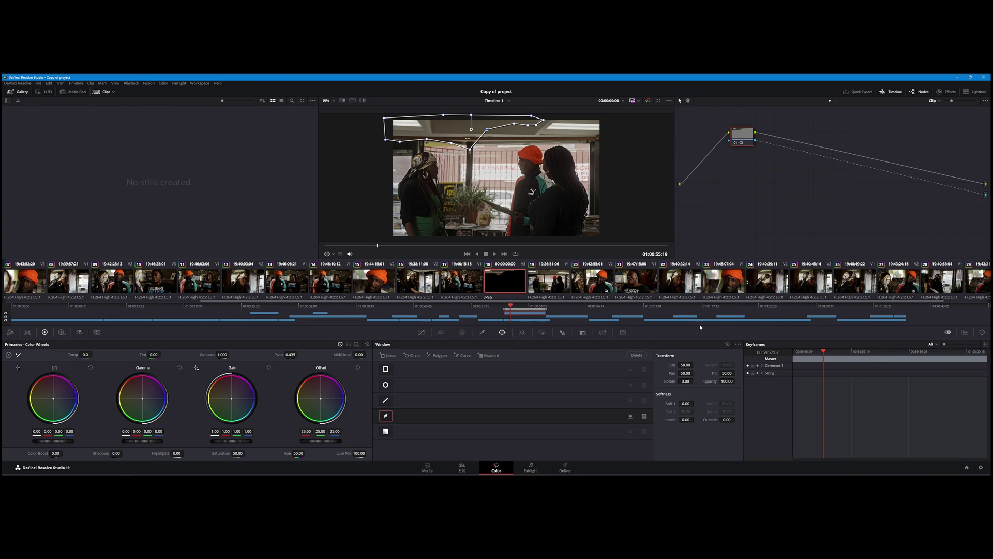
left_click_drag(506, 307, 505, 308)
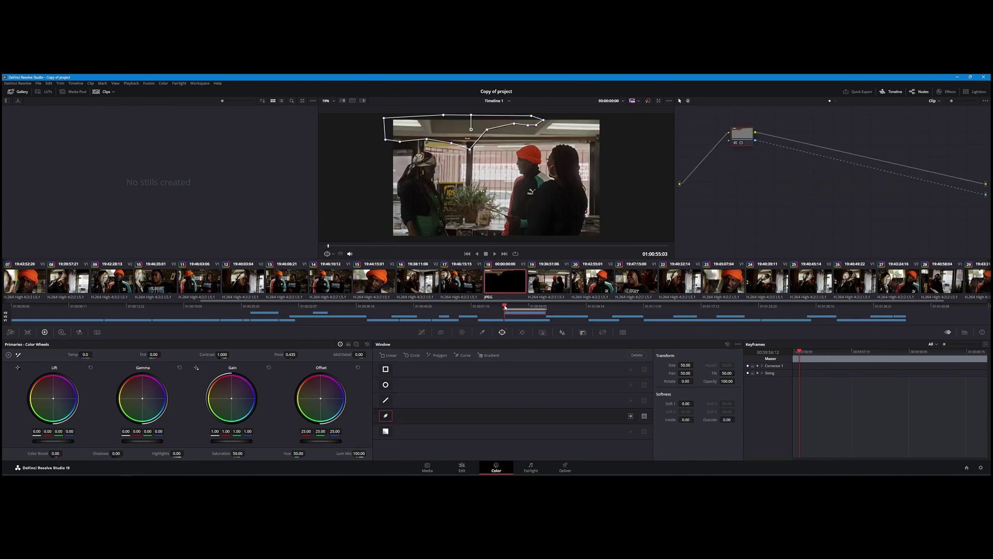
left_click(763, 366)
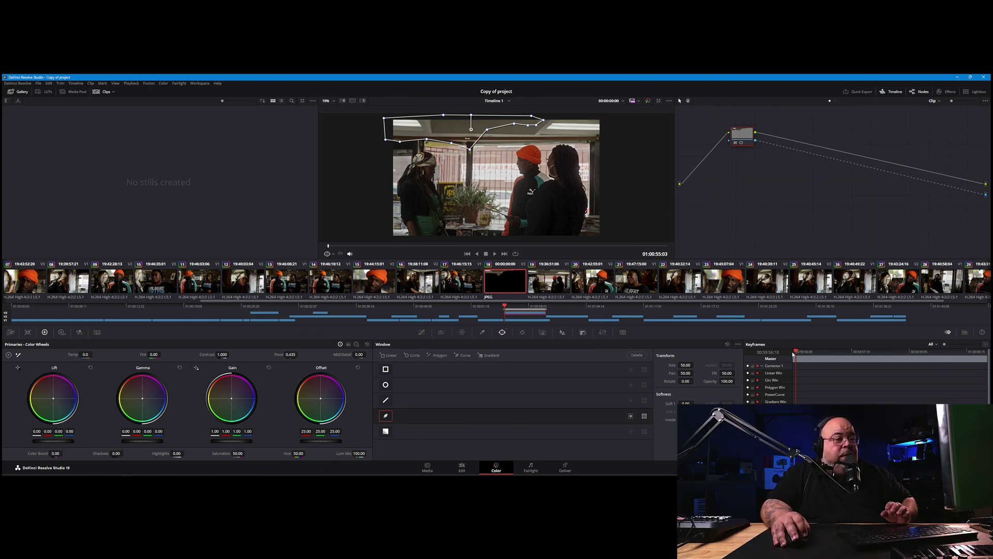
left_click(807, 351)
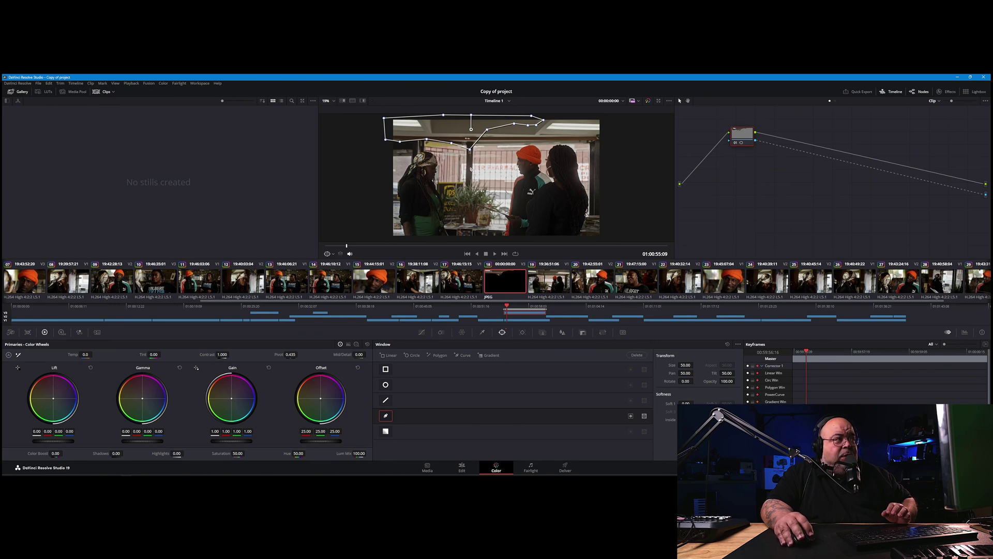
left_click(795, 353)
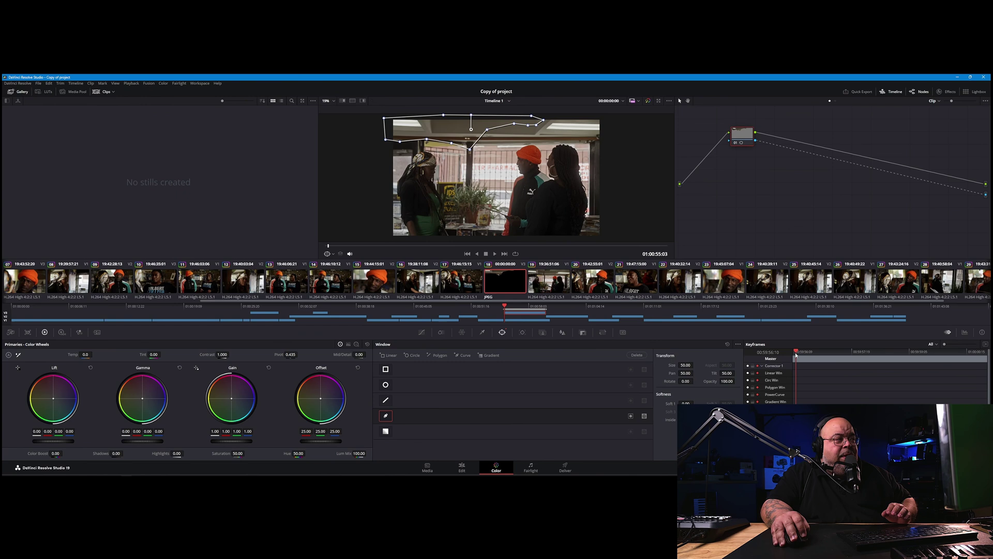
left_click_drag(470, 150, 473, 147)
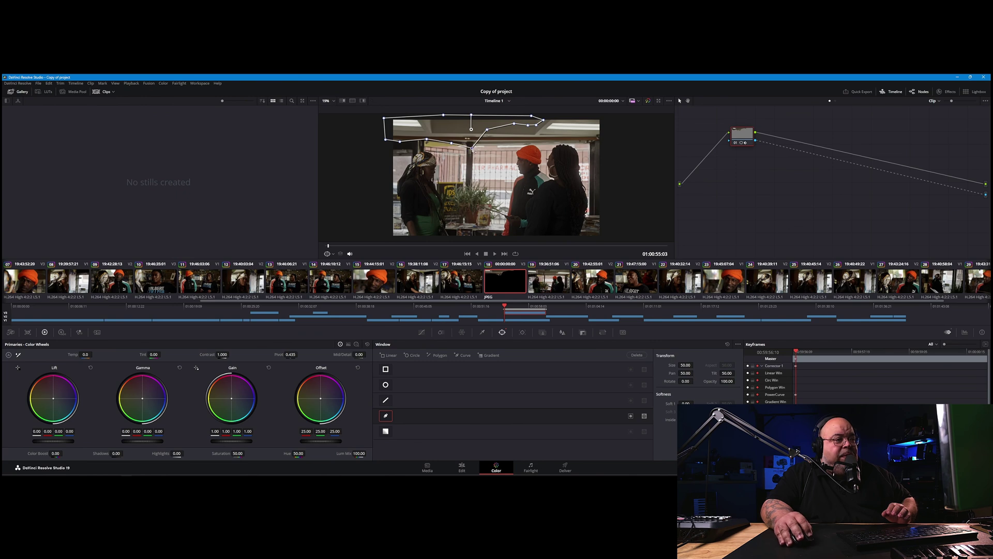
Keyframe the curve at 01:00:55:15 with its lower edge pulled down toward the man's orange hat, and play back the shape change
left_click_drag(798, 356, 817, 356)
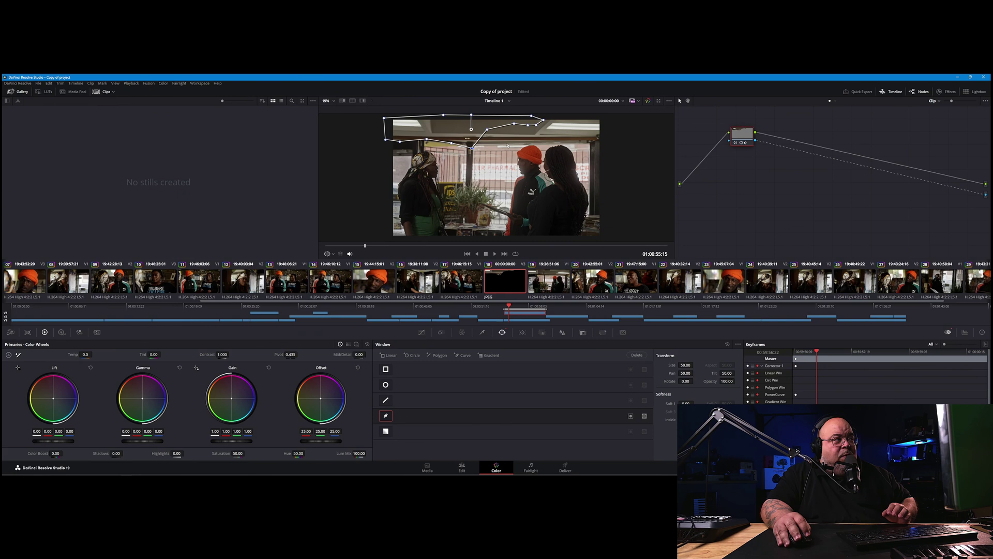
left_click_drag(488, 131, 495, 150)
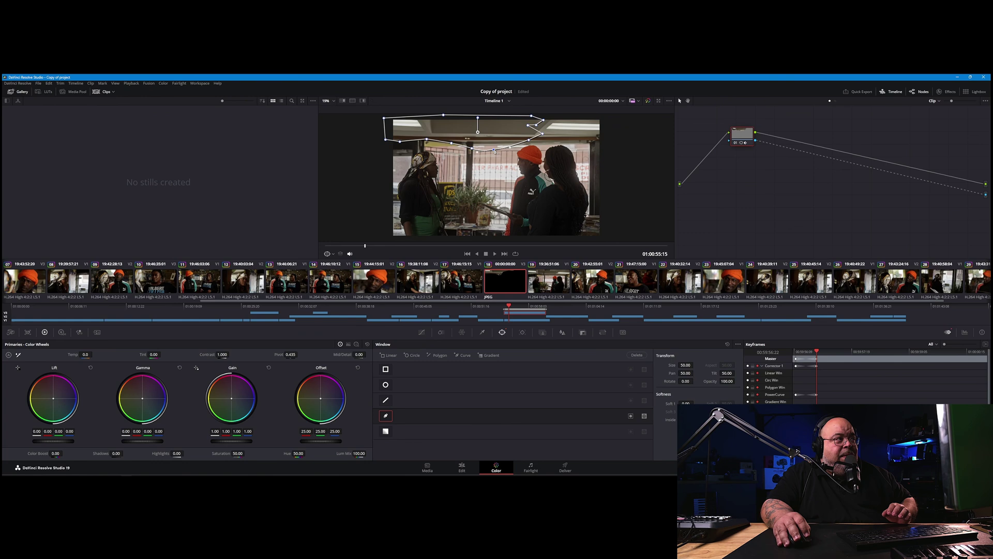
left_click(814, 352)
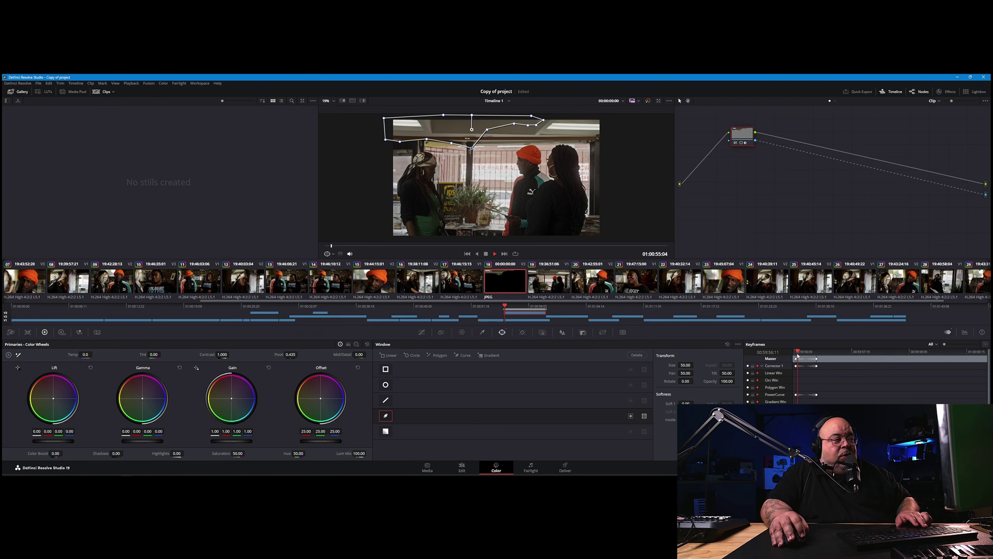
key("space")
key("space")
Keyframe the curve at 01:00:56:08 with the right part of its lower edge raised back toward the ceiling light
left_click_drag(798, 353, 846, 361)
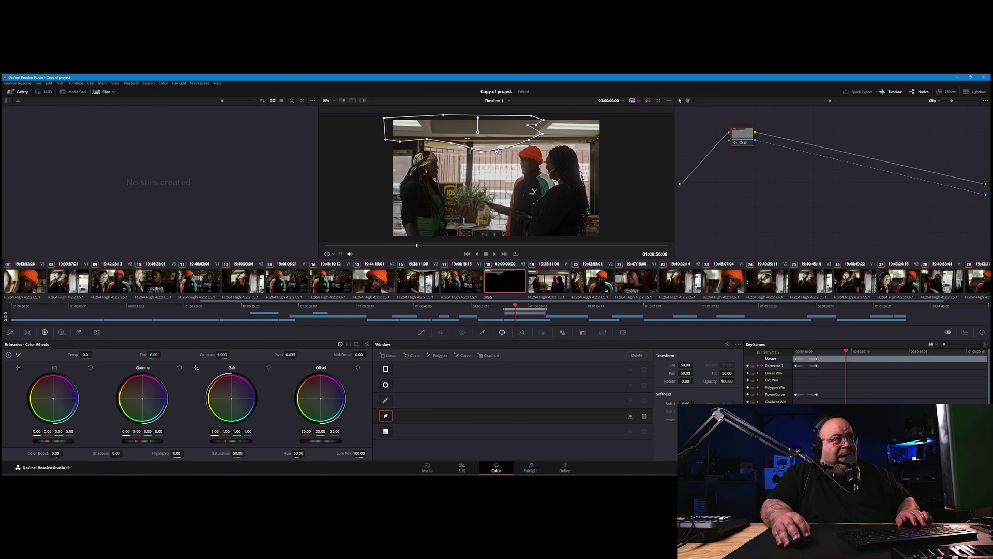
left_click_drag(498, 149, 522, 129)
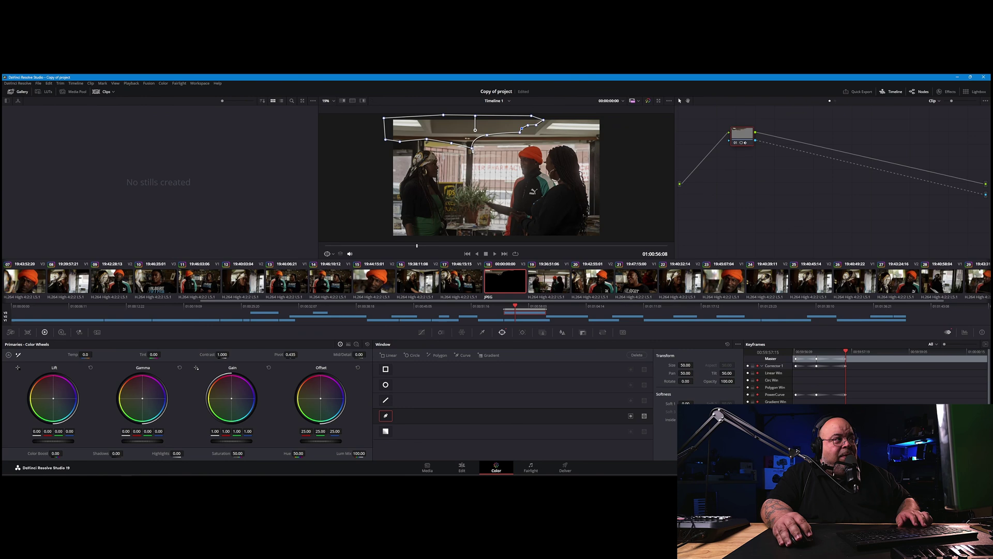
Nudge the curve's point at the pillar and shift the middle and last PowerCurve keyframes forward in time
mouse_move(472, 149)
left_mouse_down()
mouse_move(469, 142)
mouse_move(472, 151)
left_mouse_up()
mouse_move(847, 353)
left_mouse_down()
mouse_move(801, 354)
mouse_move(862, 354)
mouse_move(800, 354)
mouse_move(844, 354)
left_mouse_up()
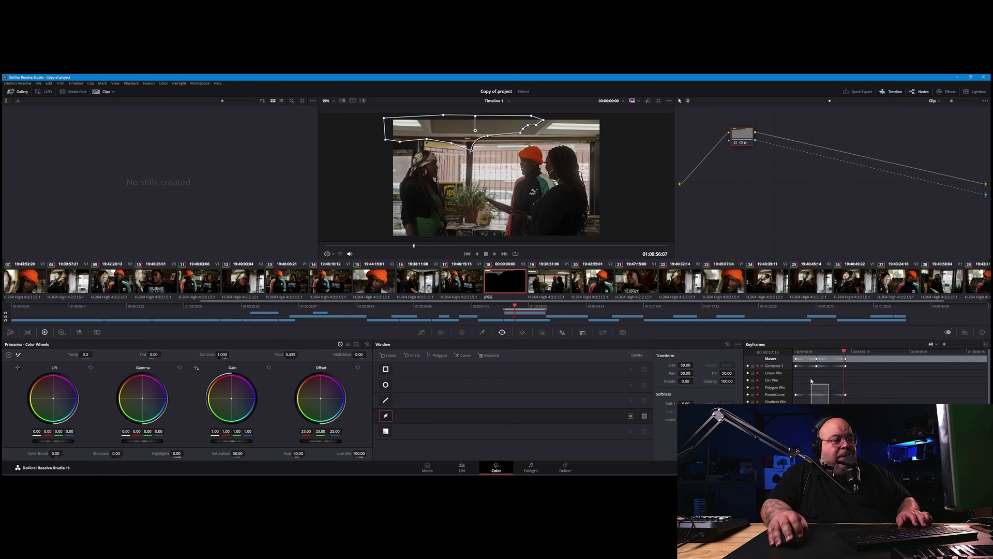
left_click(815, 358)
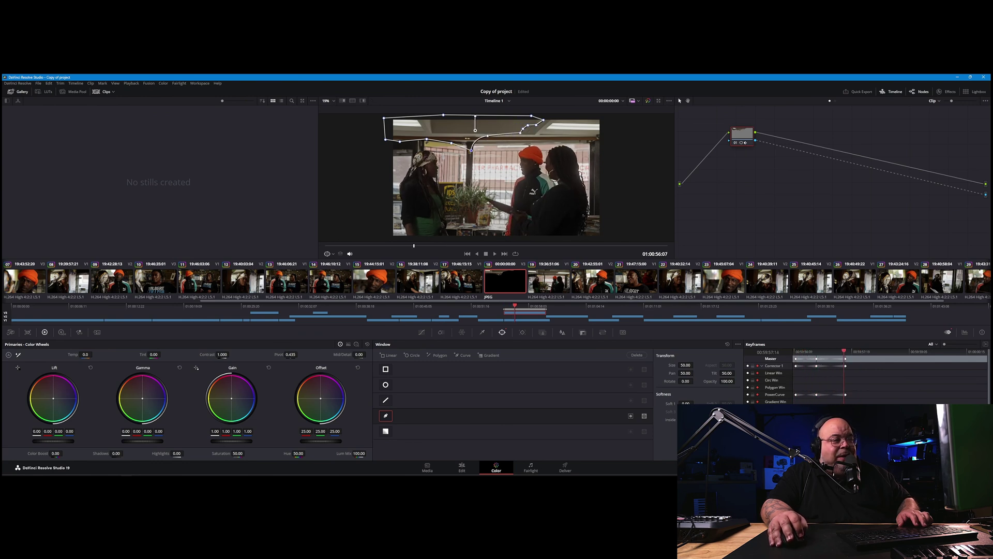
left_click_drag(814, 406, 824, 359)
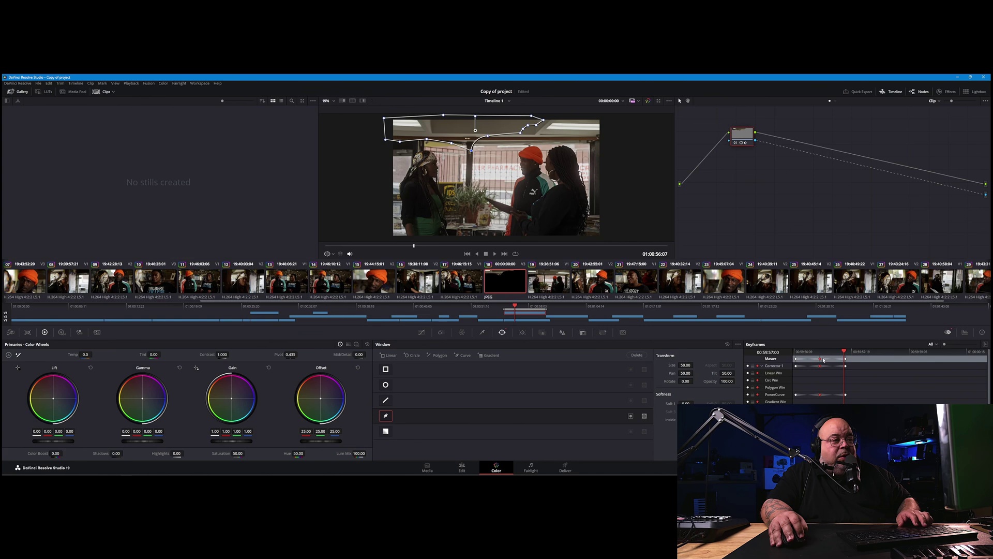
left_click(844, 359)
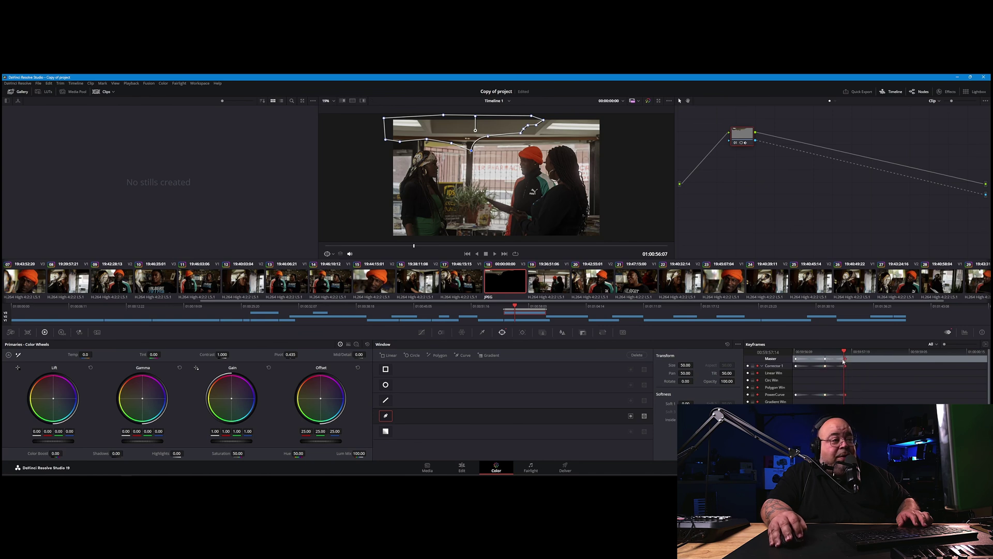
left_click_drag(846, 360, 856, 360)
Play back and scrub through the masked shot to check the retimed curve animation
key("space")
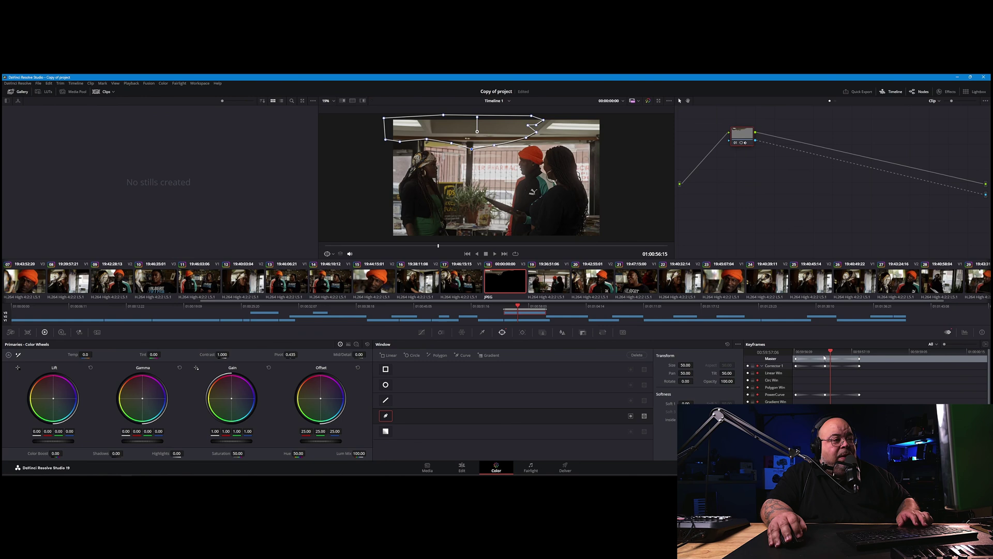
key("space")
left_click_drag(830, 351, 763, 366)
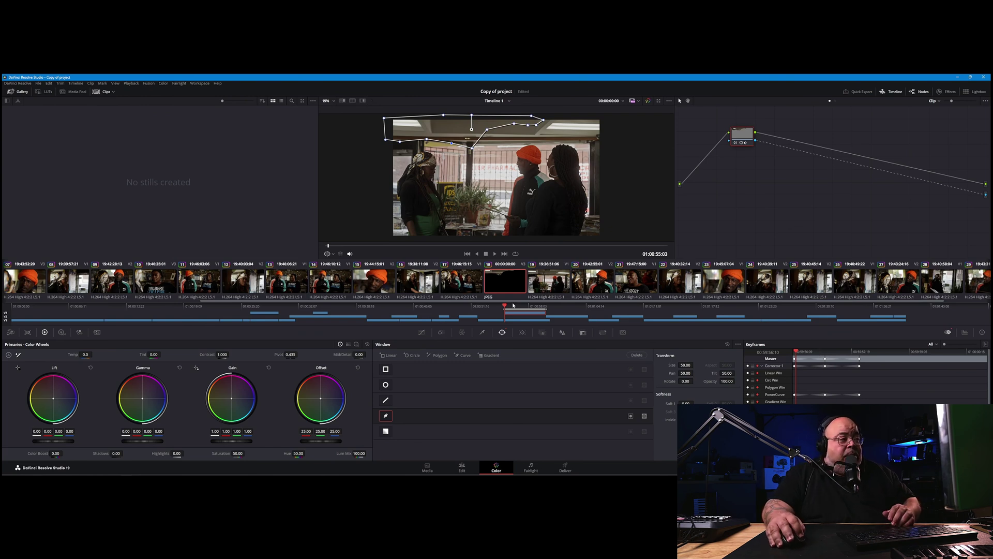
mouse_move(529, 306)
left_mouse_down()
mouse_move(537, 307)
mouse_move(519, 307)
left_mouse_up()
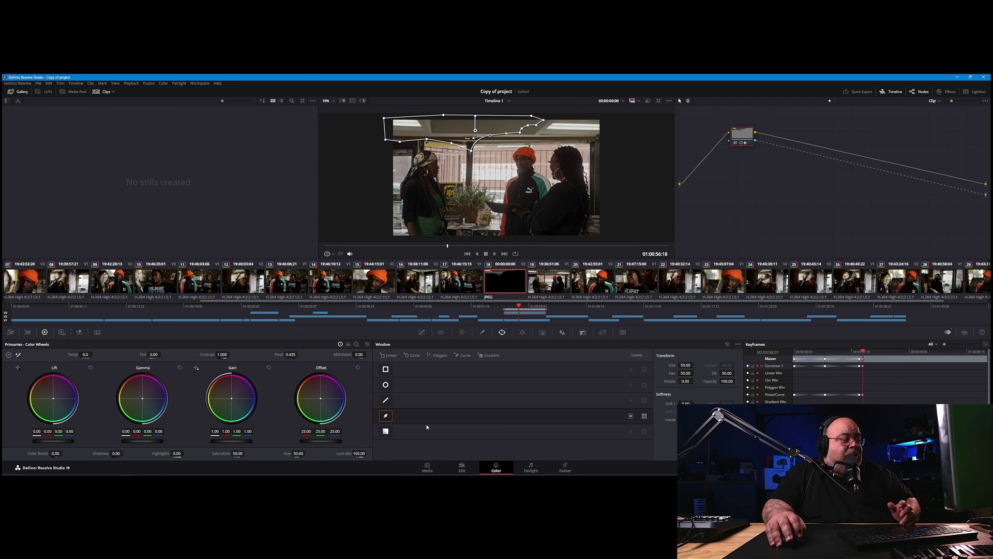
Return to the Edit page and review the two-person shot between about 01:00:41 and 01:00:46
left_click(462, 467)
left_click(501, 303)
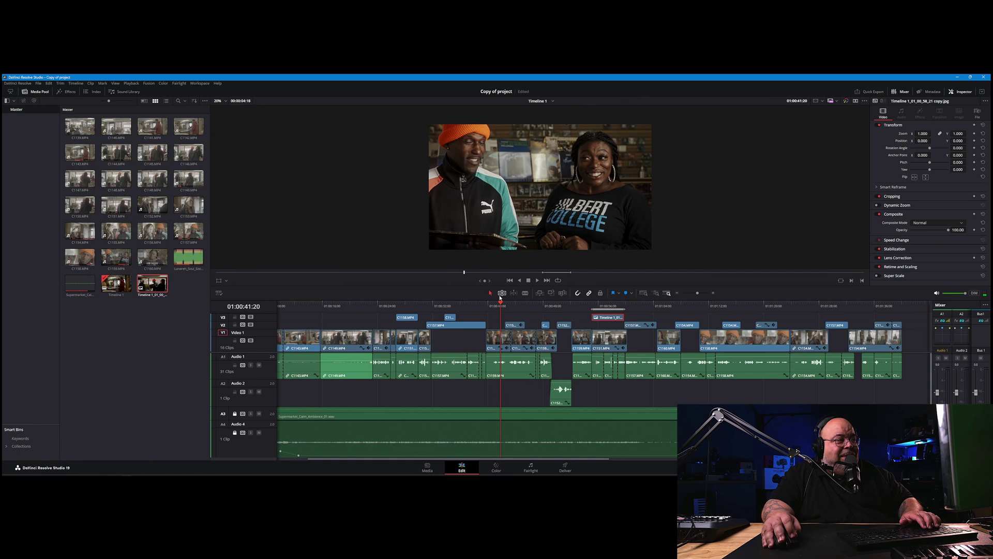
key("space")
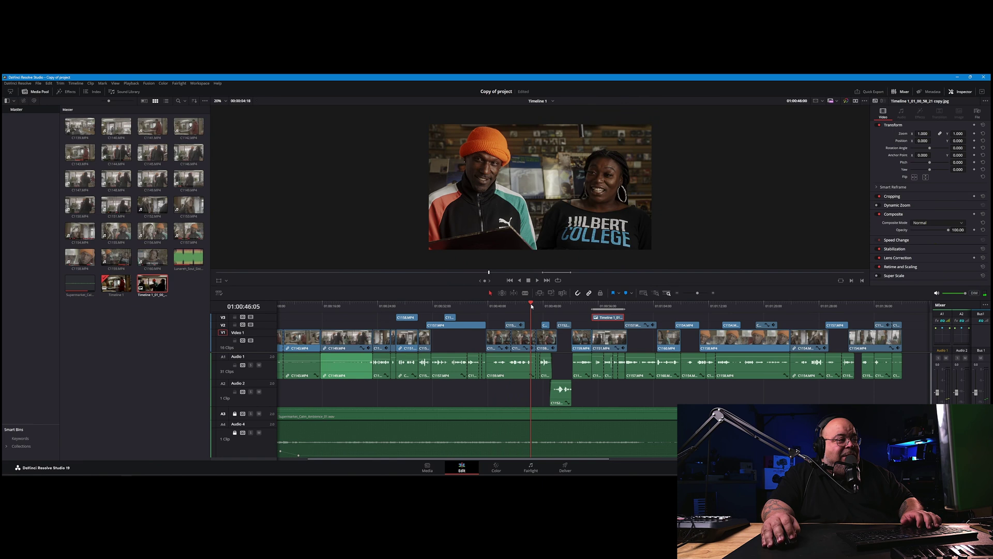
left_click(484, 306)
left_click_drag(491, 307, 526, 309)
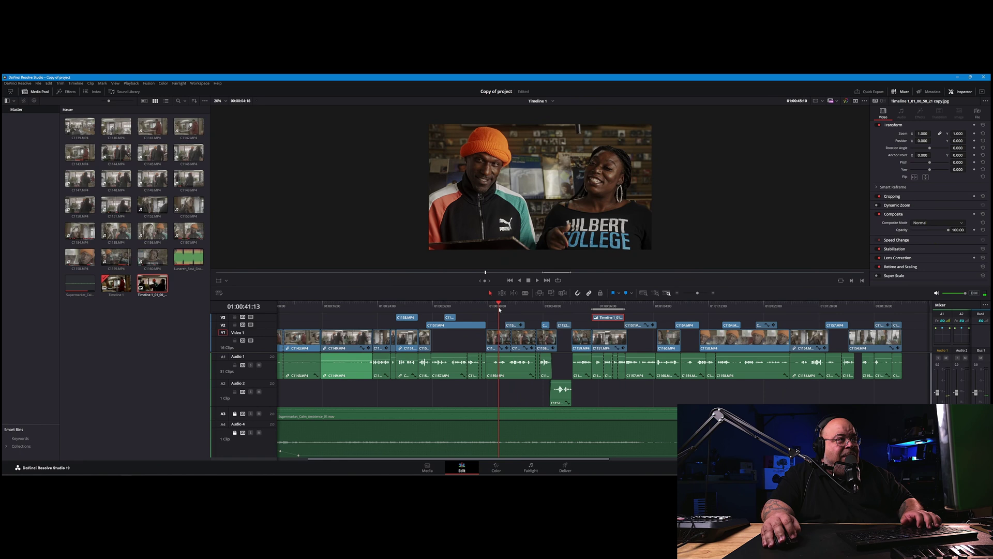
Reset the zoom and position of the two-person clip at 01:00:41:13, and set its zoom to 1.130
left_click(496, 348)
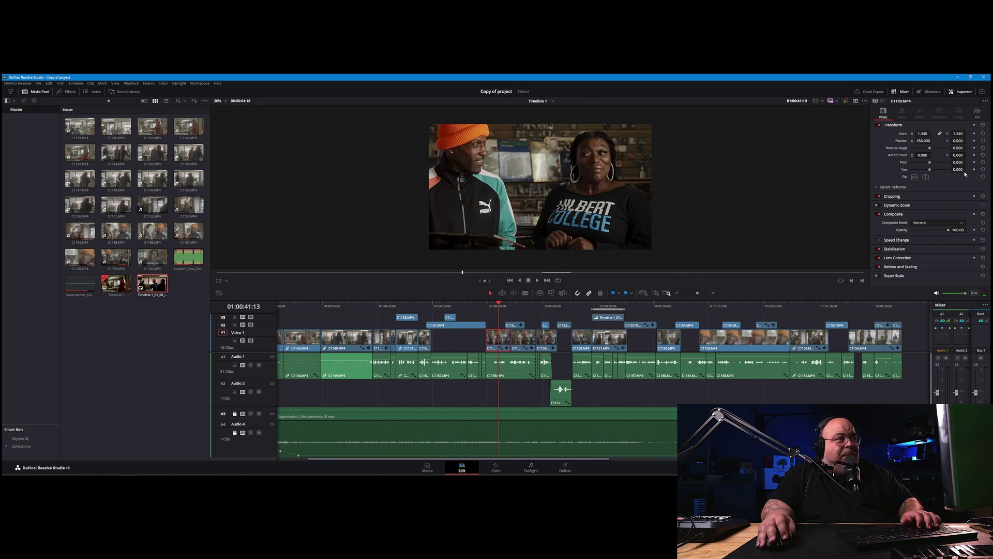
left_click(983, 134)
left_click(983, 140)
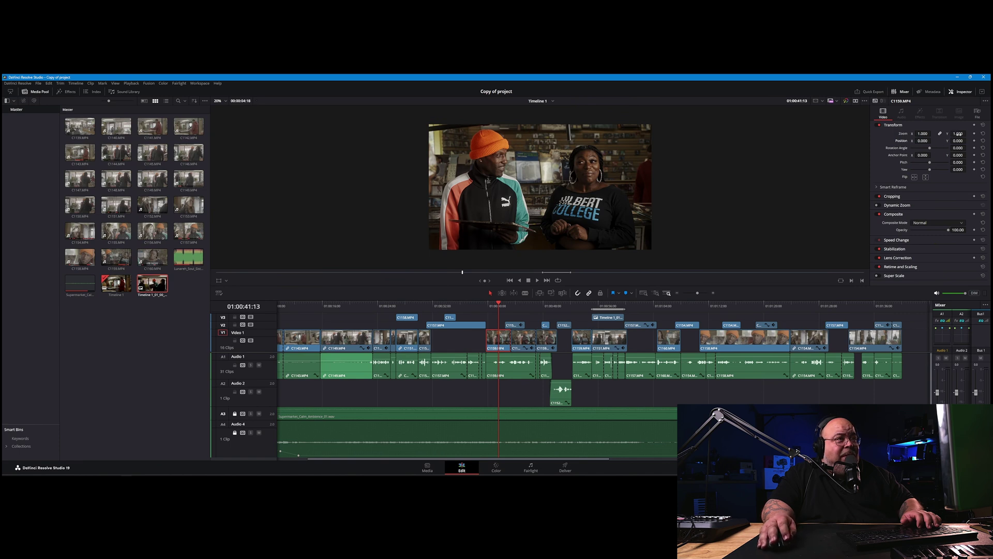
left_click_drag(960, 133, 966, 134)
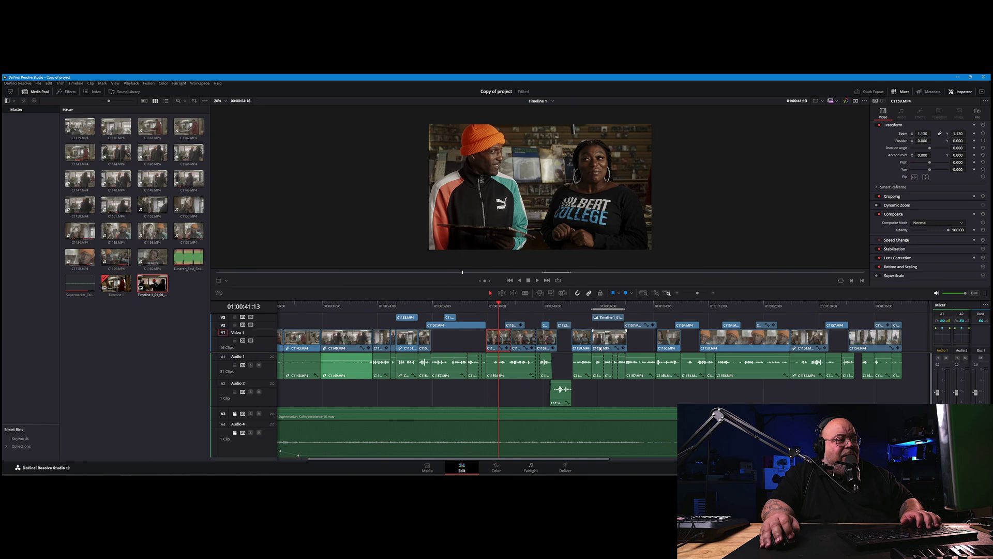
Paste the reframed clip's attributes onto the matching two-person clips at 01:00:46:07 and 01:00:47:07
mouse_move(501, 305)
left_mouse_down()
mouse_move(531, 305)
mouse_move(479, 307)
mouse_move(493, 311)
left_mouse_up()
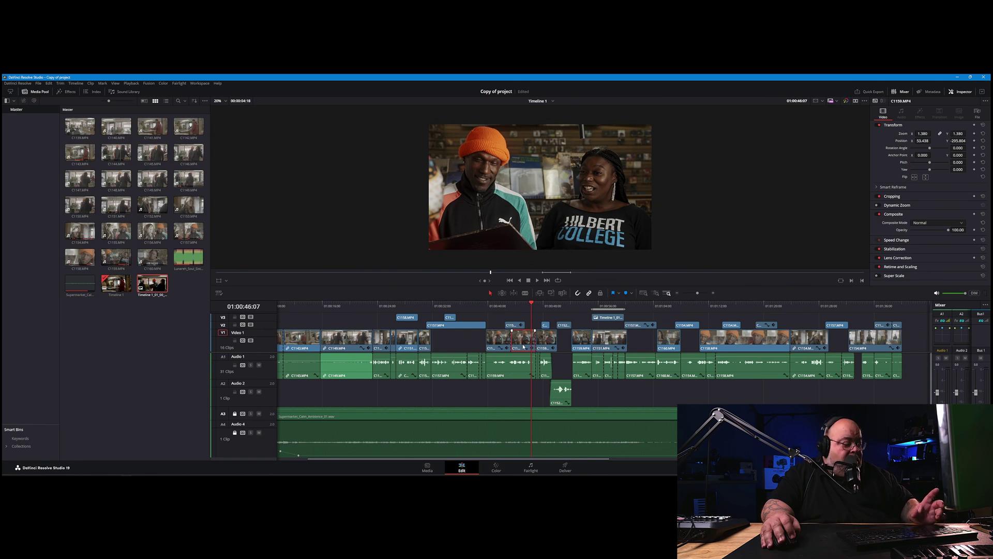
key("alt+v")
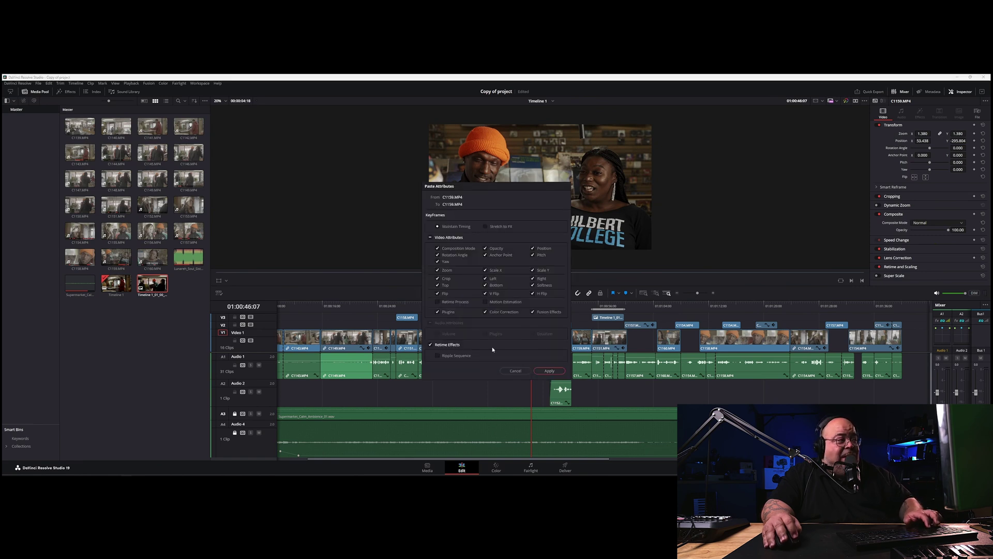
left_click(547, 371)
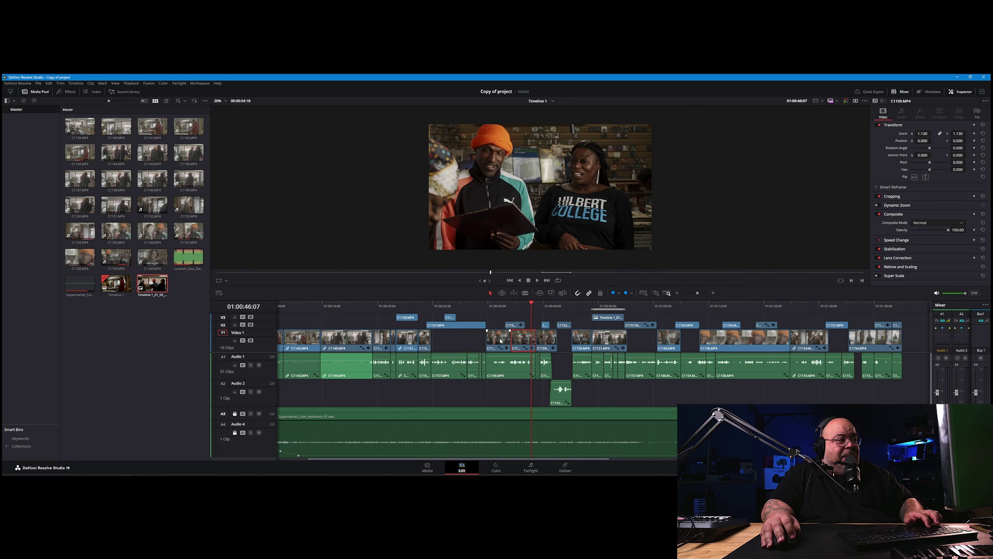
left_click(499, 309)
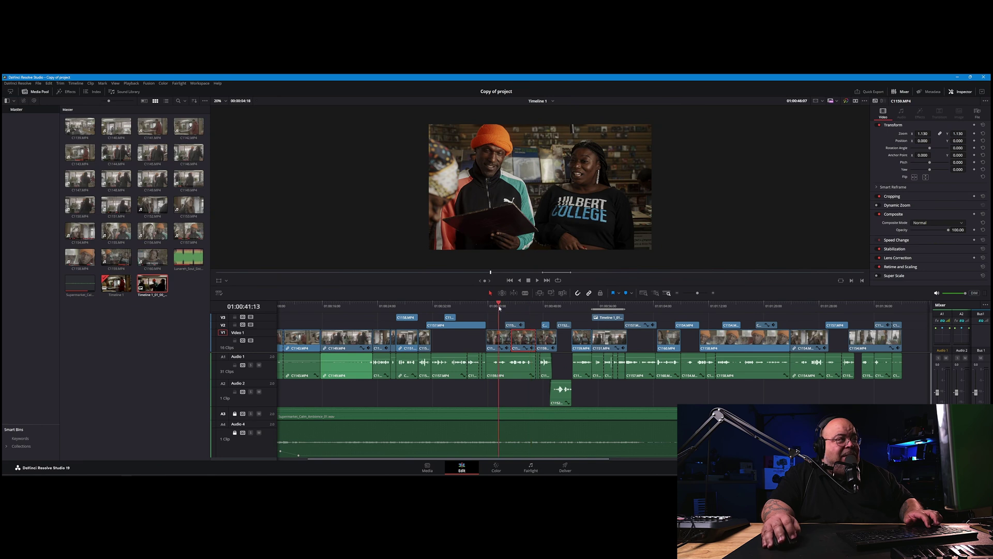
left_click(530, 304)
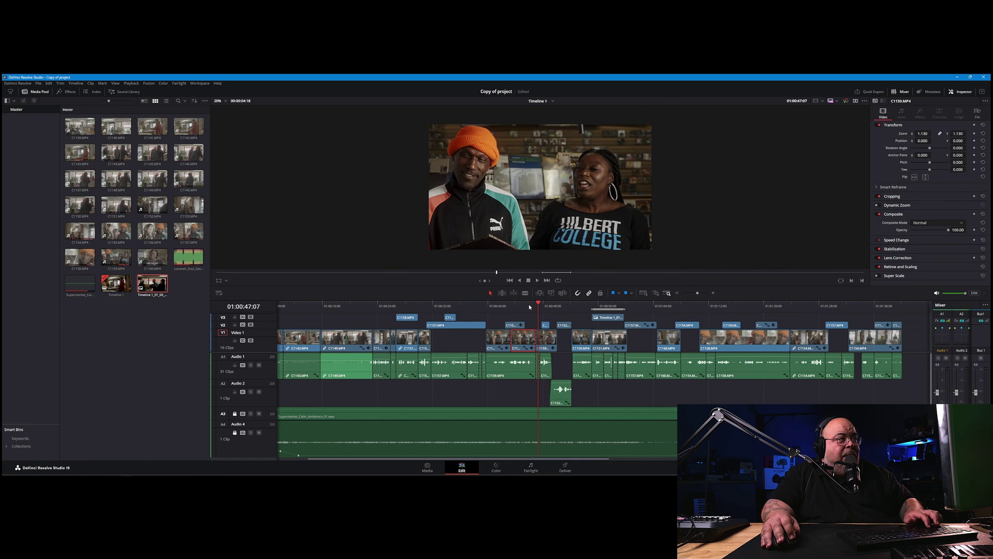
left_click(544, 341)
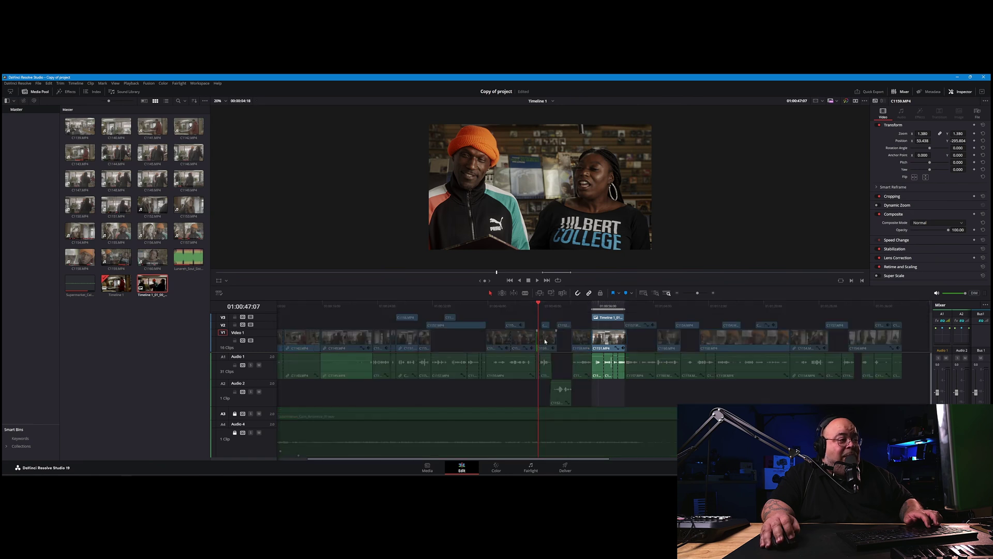
key("alt+v")
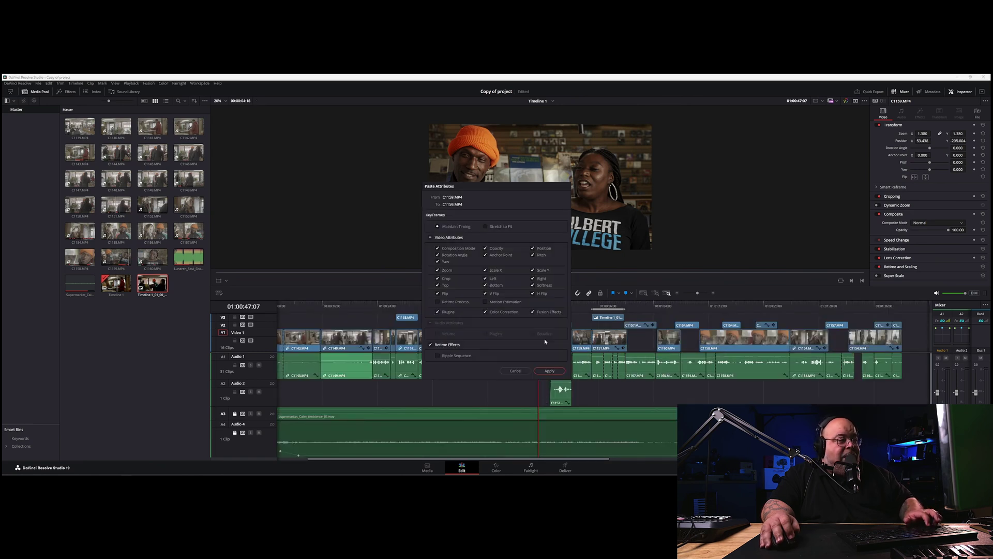
left_click(550, 373)
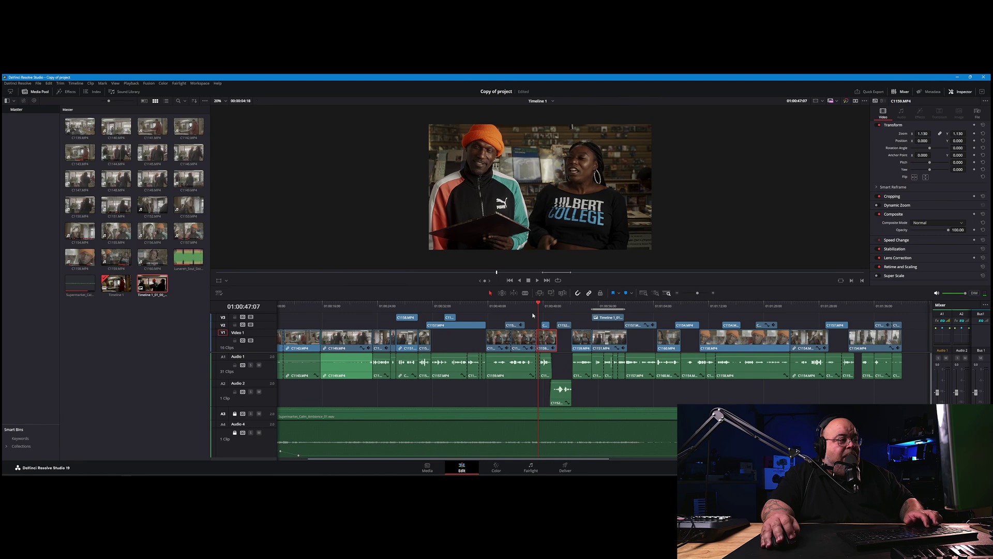
Export the frame at 01:00:40:20 as a JPEG still to the Desktop and open it in Adobe Photoshop 2024
left_click(495, 306)
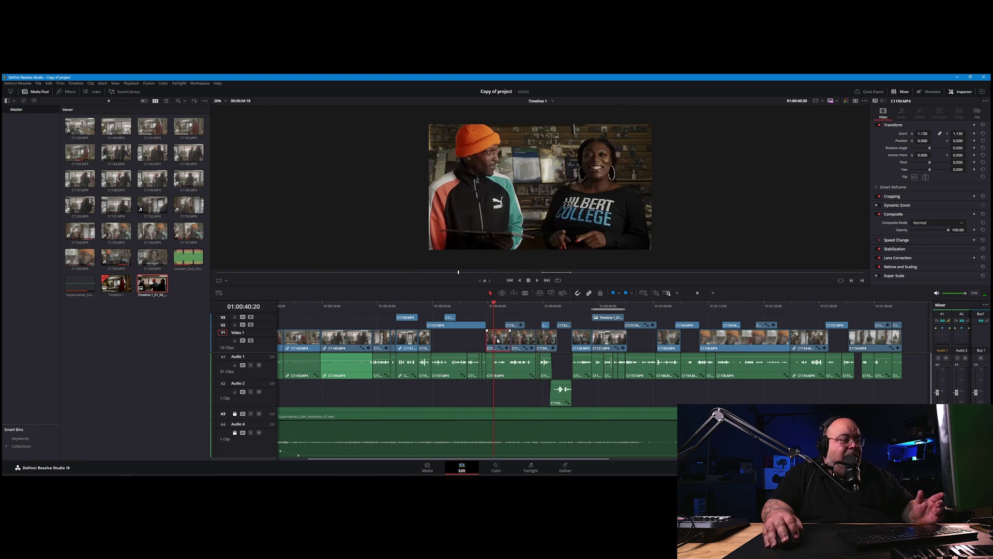
key("ctrl+shift+e")
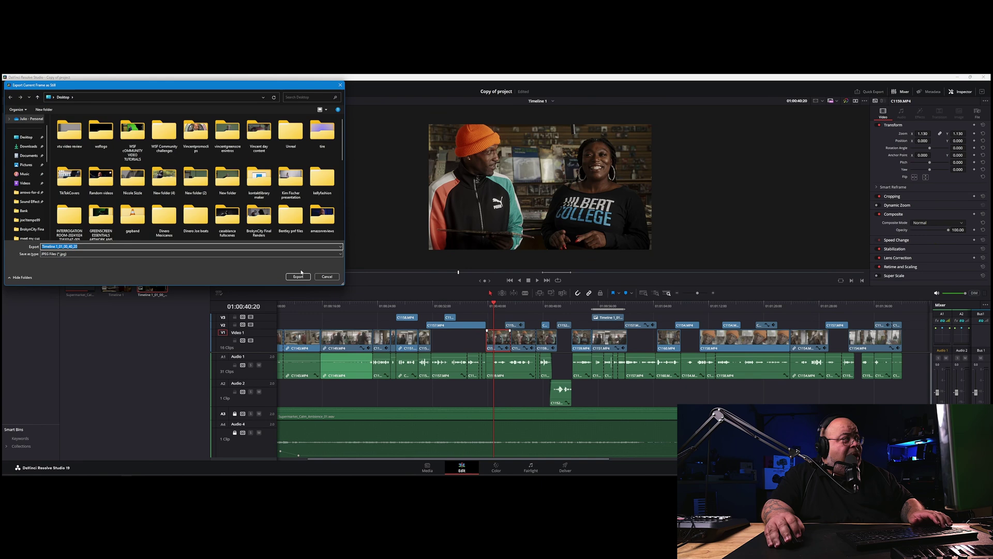
left_click(298, 276)
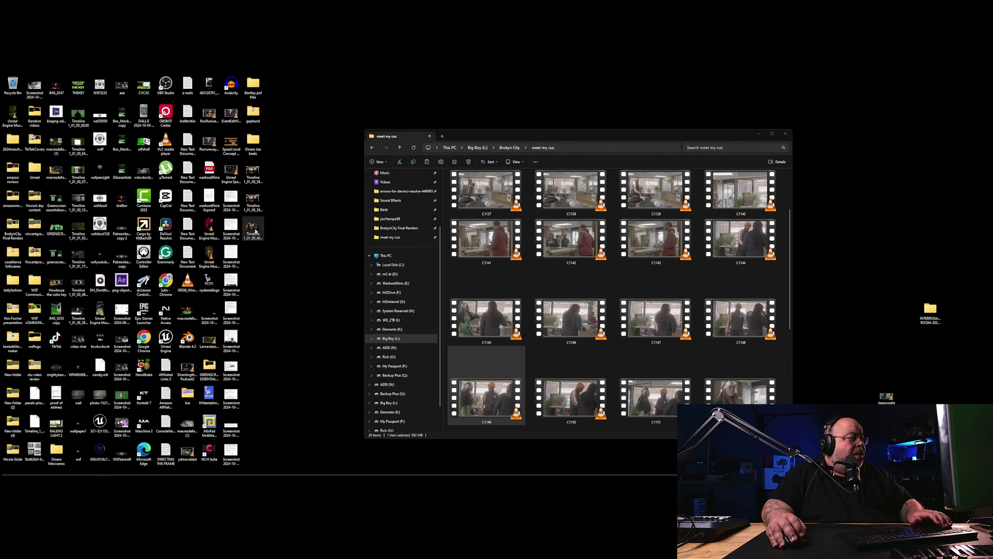
right_click(255, 229)
mouse_move(289, 258)
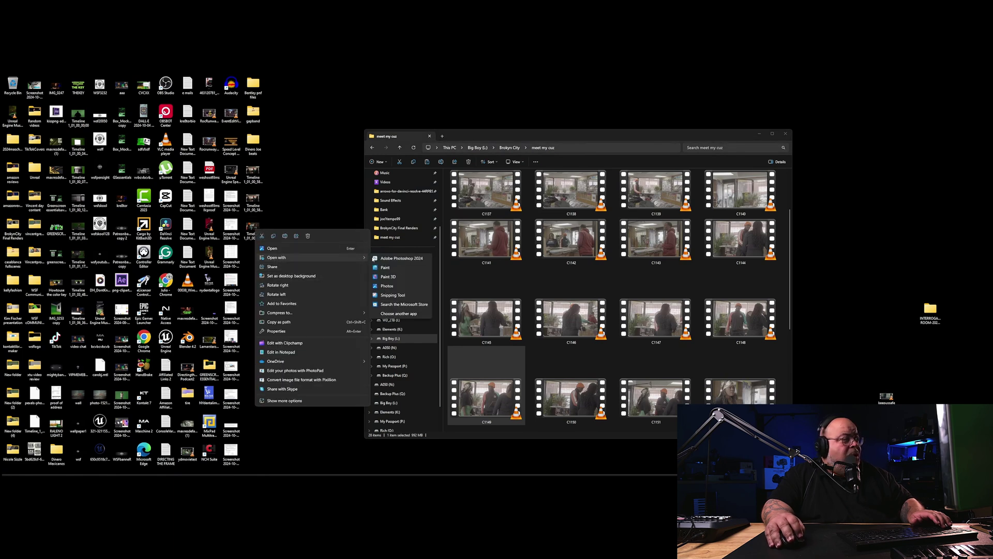
left_click(390, 258)
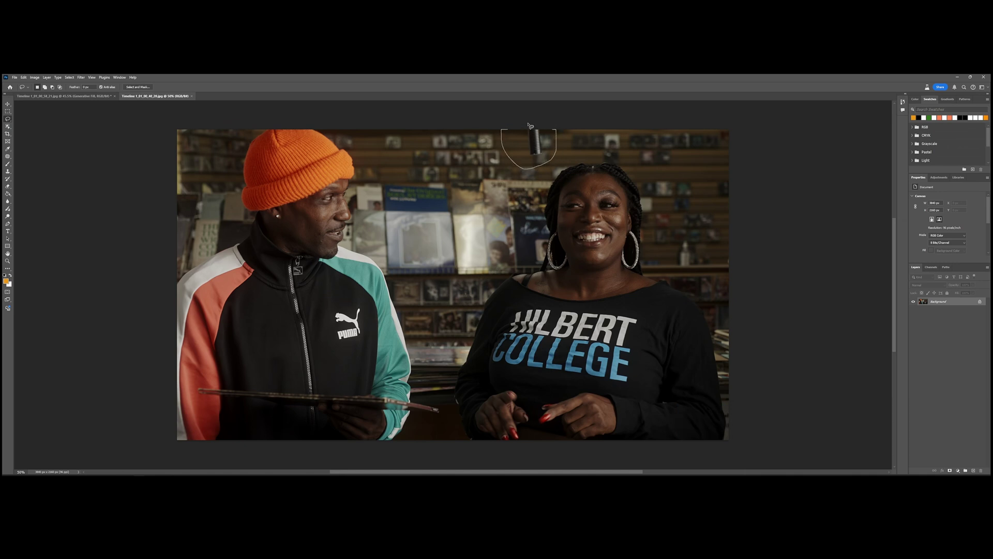
Lasso the boom microphone above the woman's head and remove it with Generative Fill using an empty prompt
left_click_drag(530, 125, 530, 128)
left_click(785, 400)
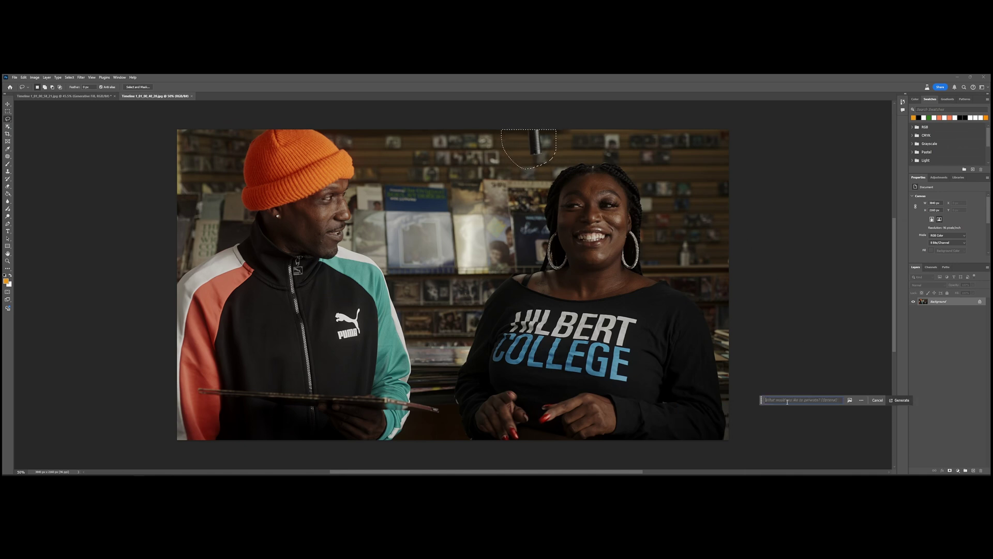
left_click(900, 400)
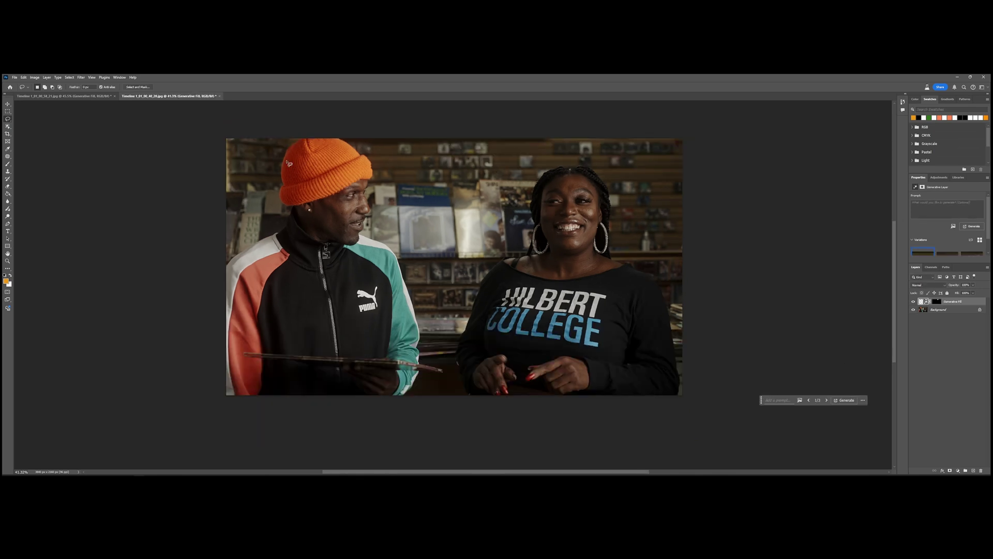
Save a JPEG copy of the retouched image to the Desktop as "Timeline 1_01_00_40_20 copy" and minimize Photoshop
left_click(15, 77)
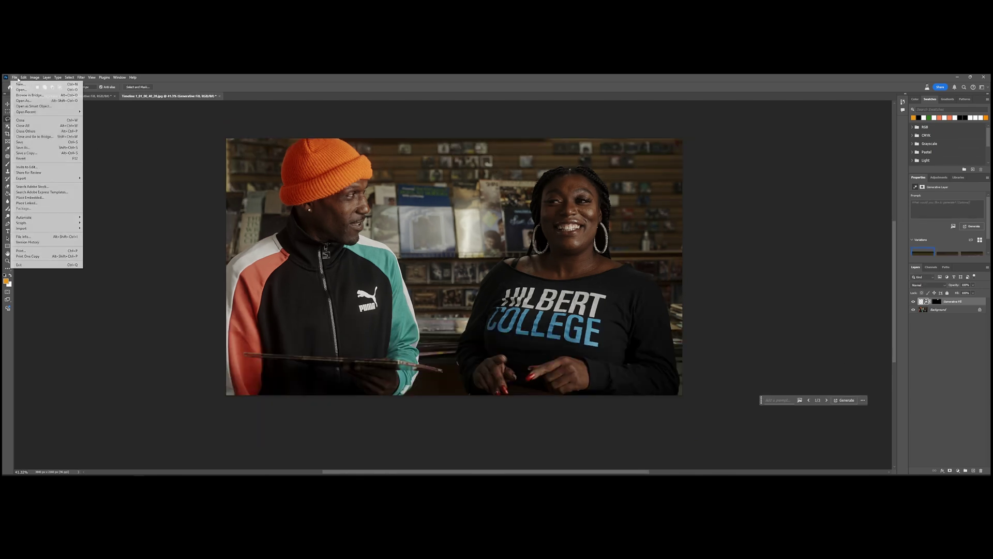
left_click(31, 153)
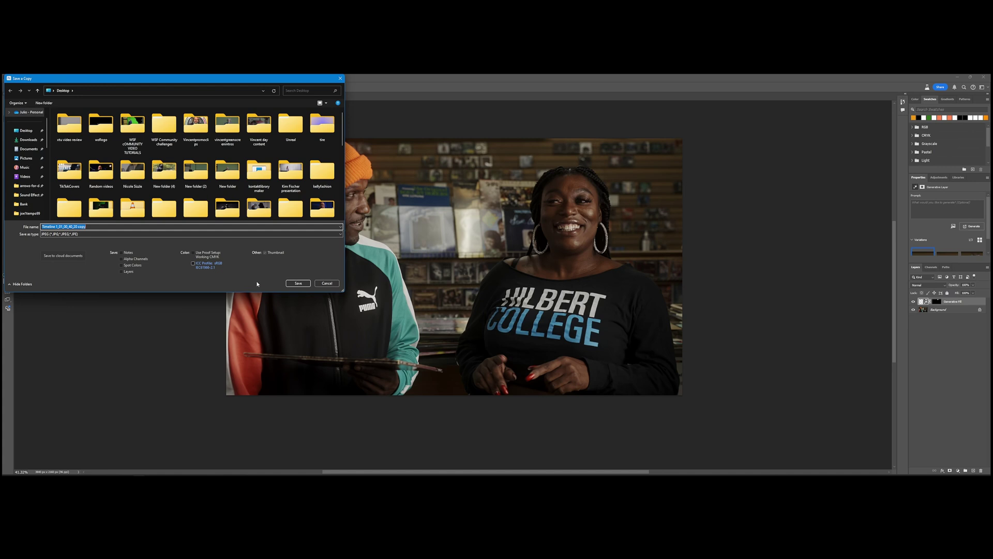
left_click(296, 284)
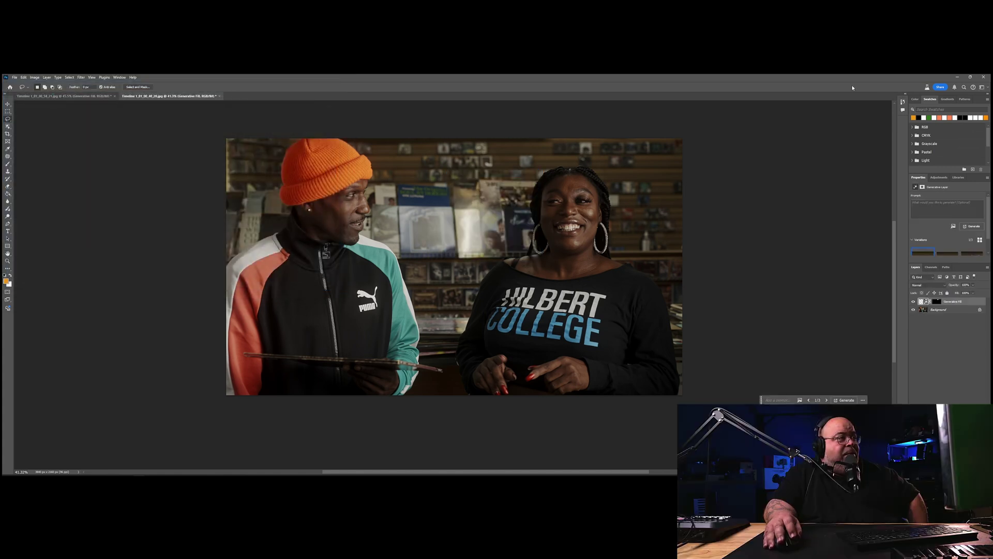
left_click(957, 77)
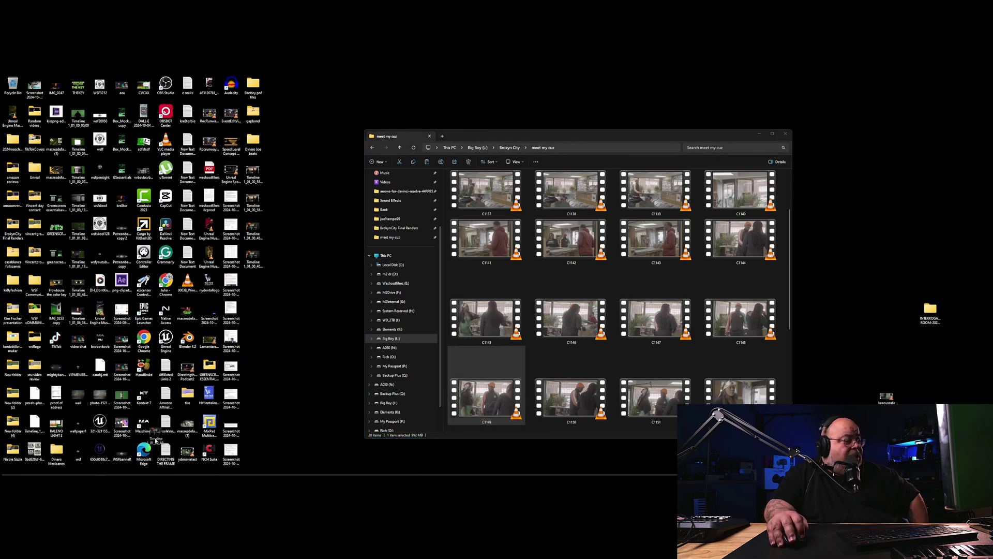
Import the retouched still into DaVinci Resolve, placing it on track V3 over the clip at 01:00:40:20, and open it on the Color page
left_click_drag(101, 475, 118, 418)
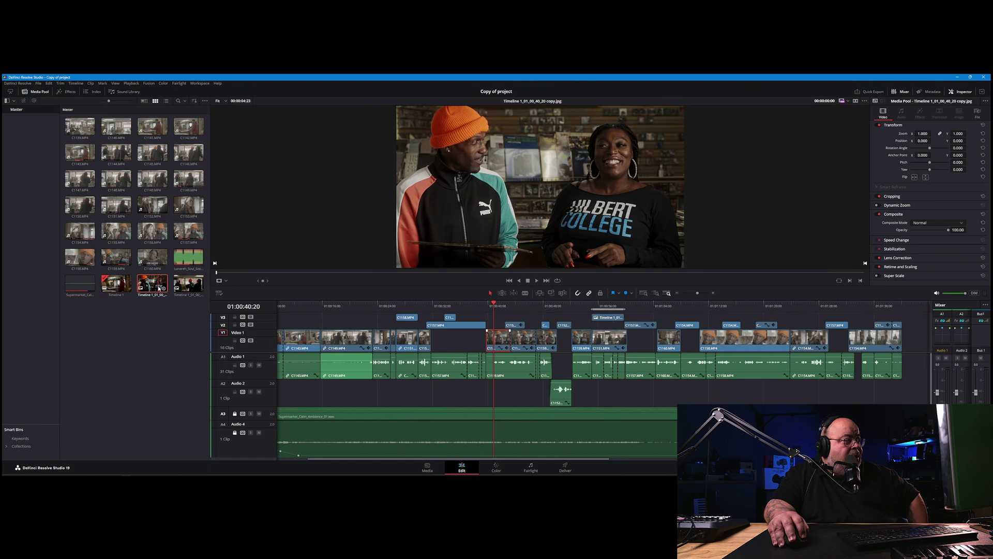
left_click_drag(160, 285, 503, 316)
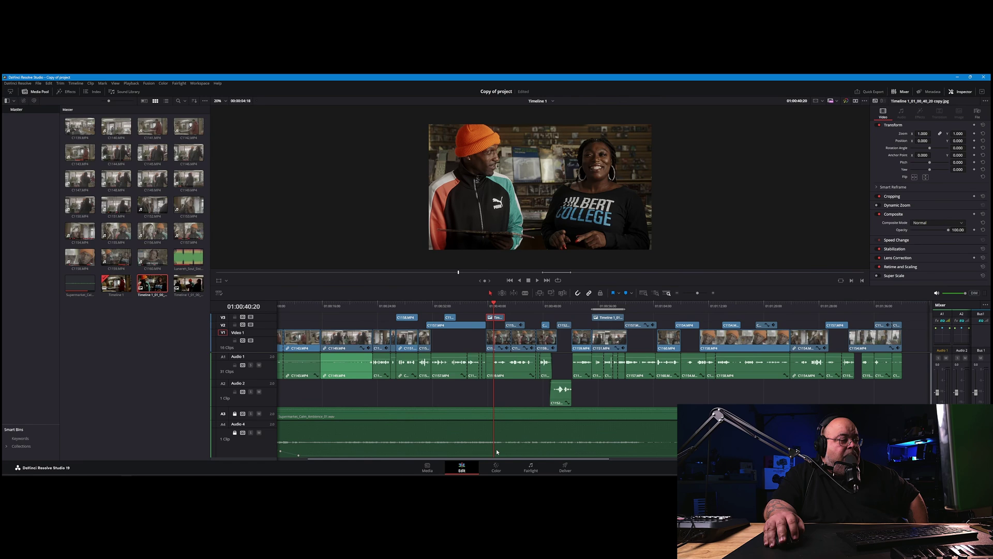
left_click(495, 468)
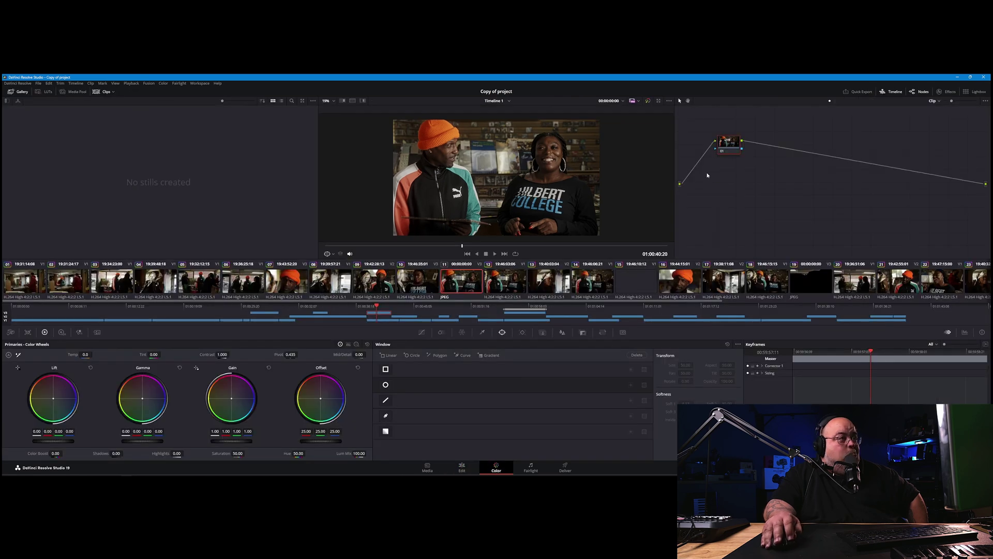
Add an alpha output to the retouched still's node and mask the area above the woman's head with a closed power curve
right_click(743, 168)
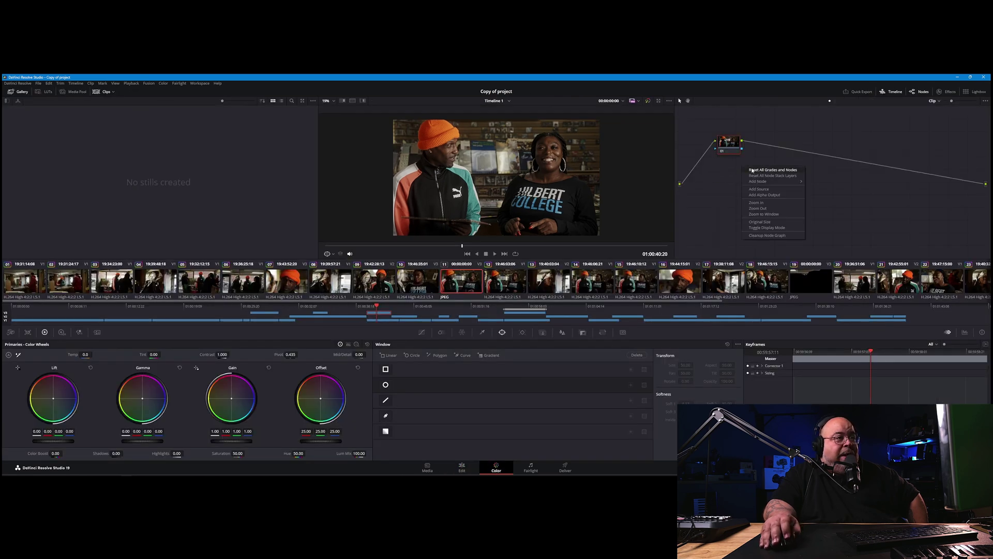
left_click(769, 195)
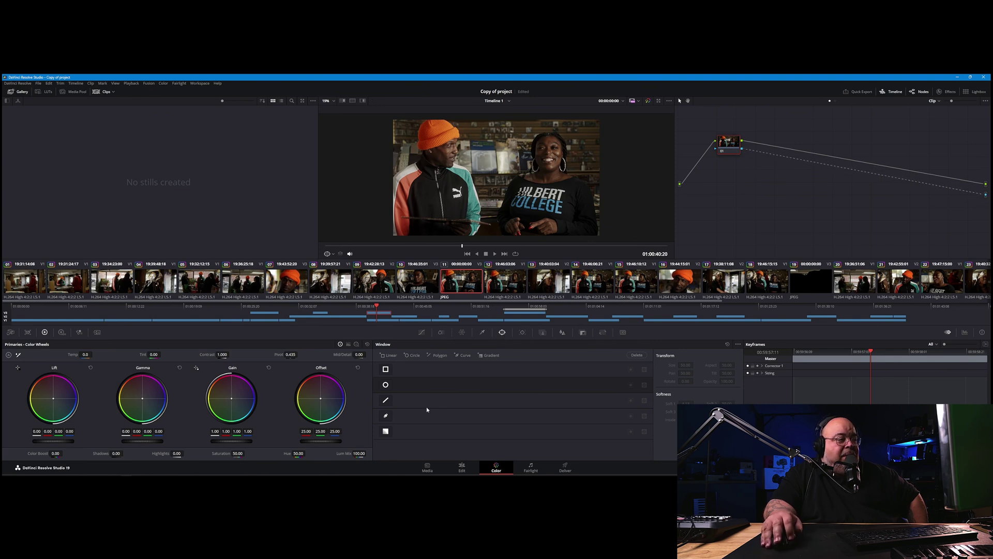
left_click(386, 416)
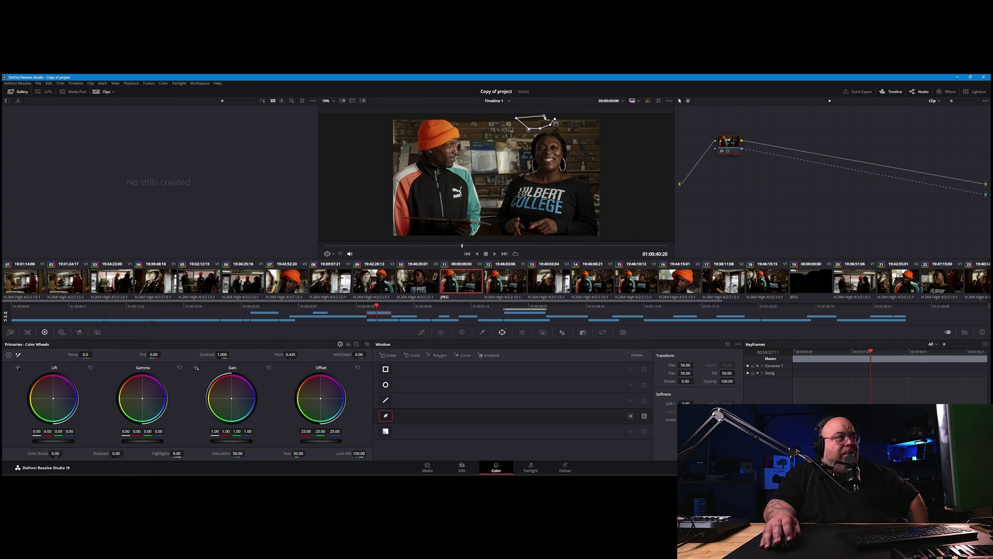
scroll(553, 137, "up", 3)
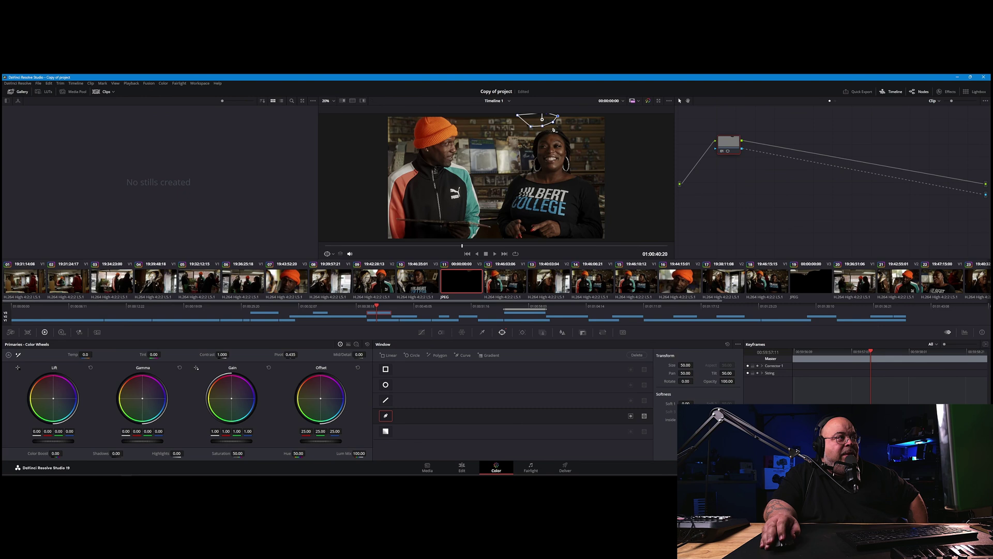
left_click_drag(553, 142, 541, 161)
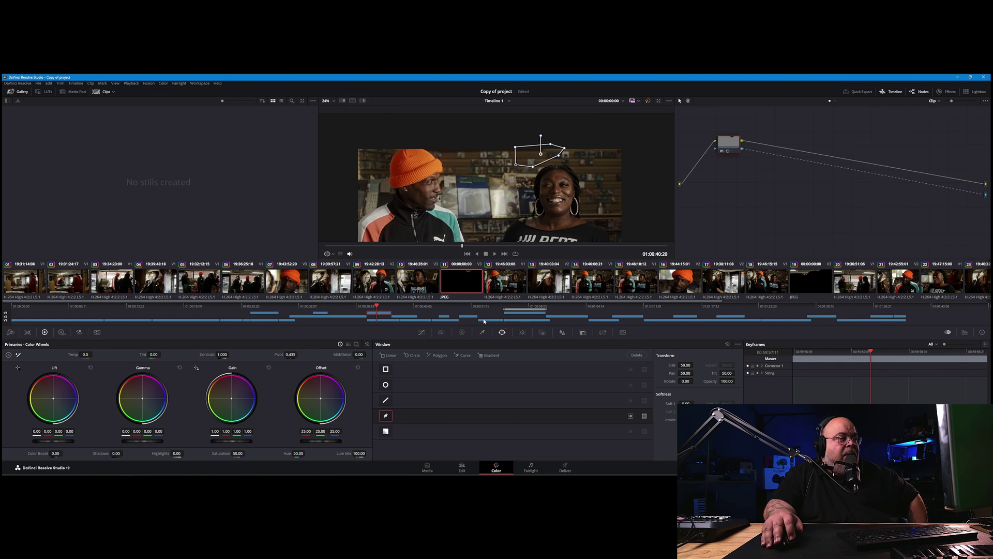
mouse_move(370, 311)
left_mouse_down()
mouse_move(409, 313)
mouse_move(386, 313)
left_mouse_up()
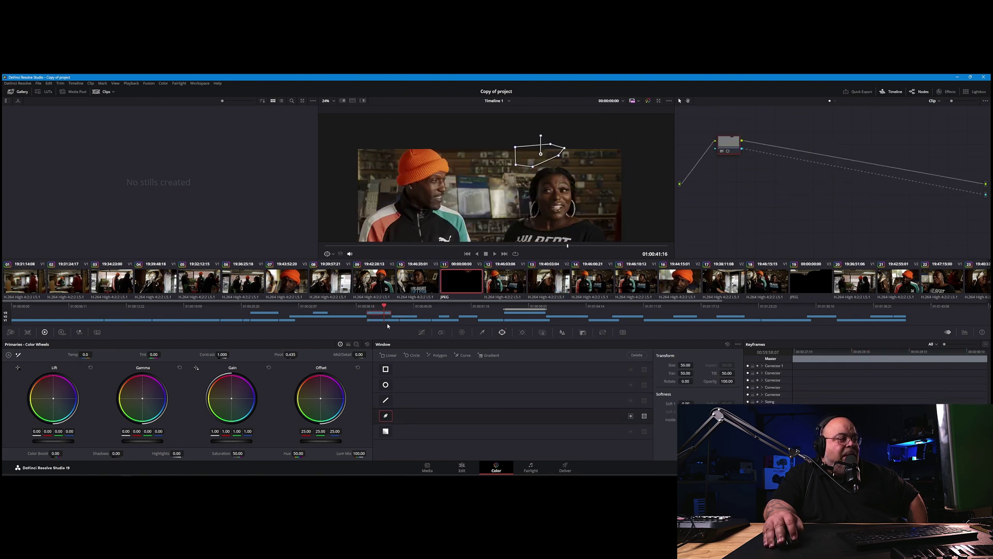
On the Edit page, copy the masked still on track V3 over the two following shots of the couple, the last starting at 01:00:49:00
left_click(462, 468)
left_click(530, 306)
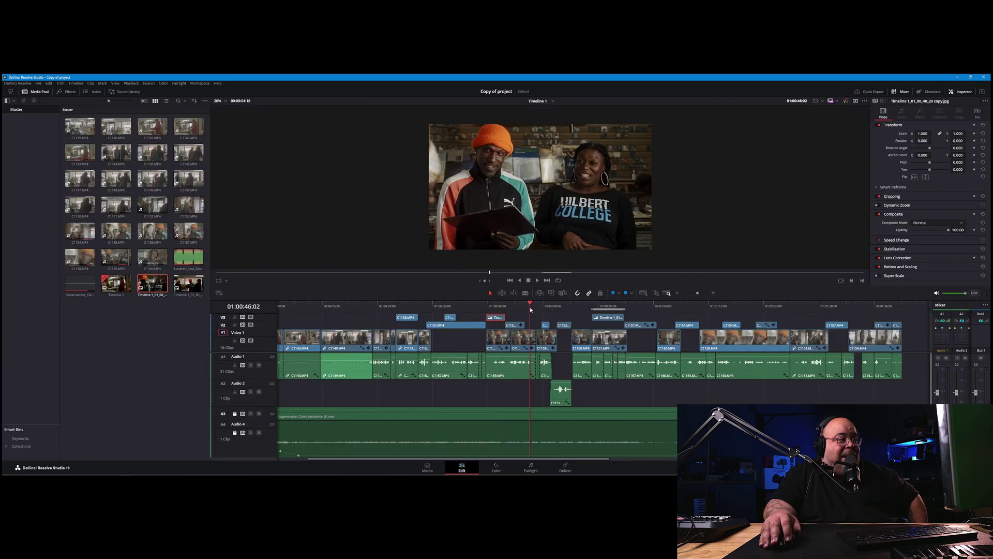
left_click_drag(495, 317, 549, 308)
left_click(535, 324)
left_click(553, 307)
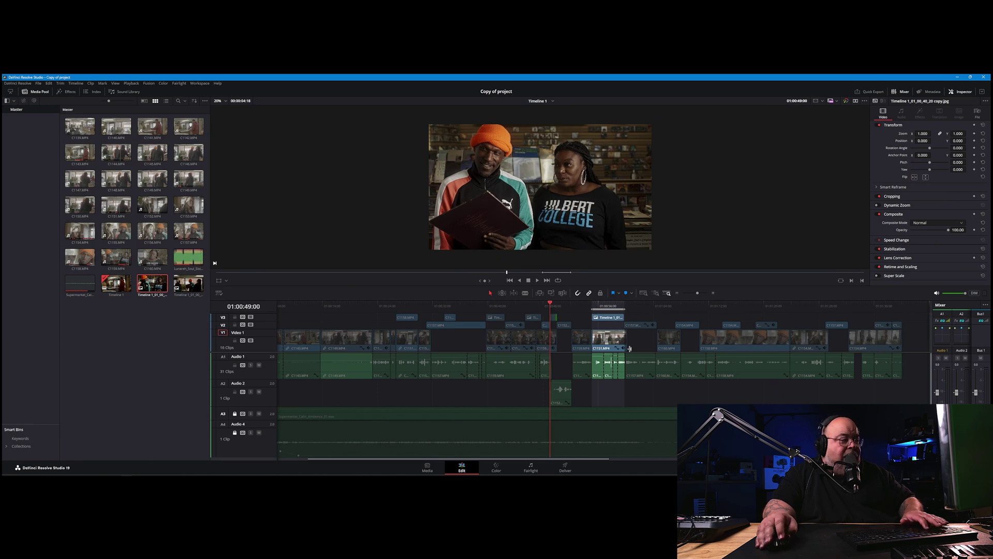
Mark an In point at 01:00:49:00 and trim the end of the still copy above that shot to the cut at 01:00:50:00
key("ctrl+equal")
key("ctrl+equal")
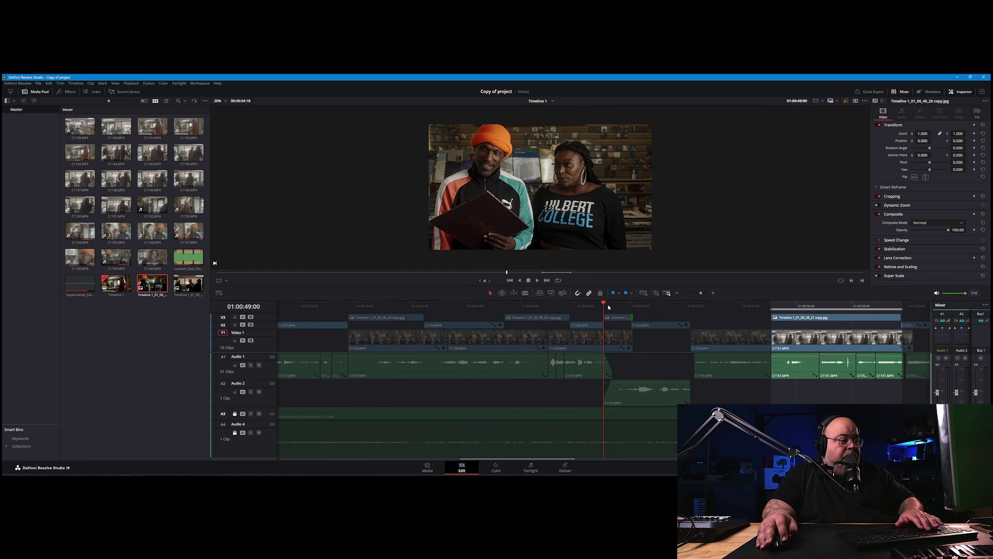
key("i")
key("space")
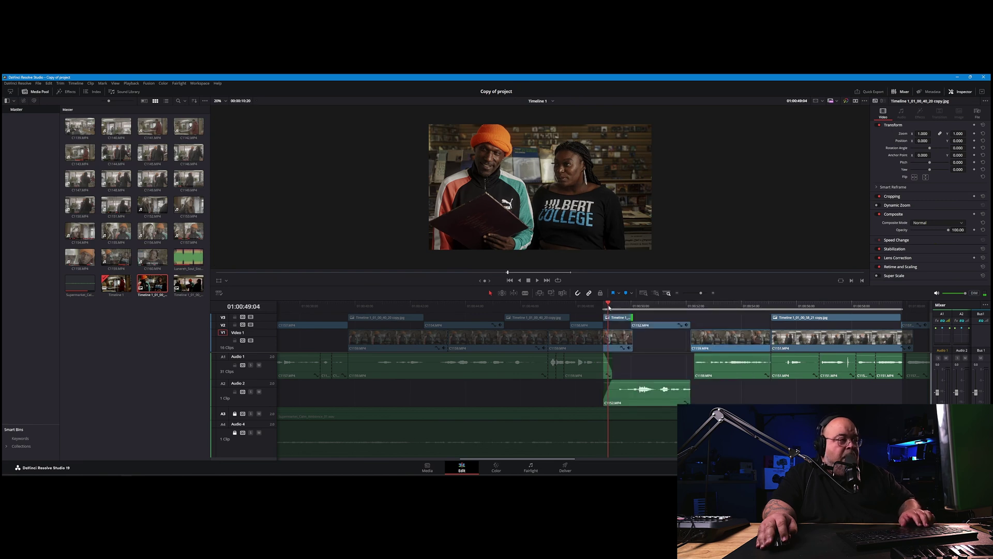
left_click_drag(613, 309, 632, 309)
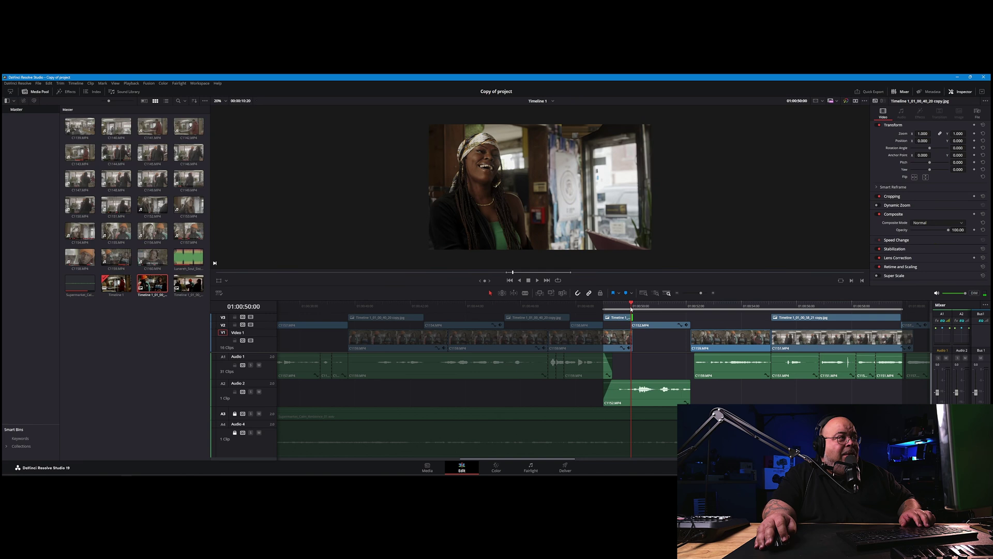
left_click_drag(630, 318, 533, 315)
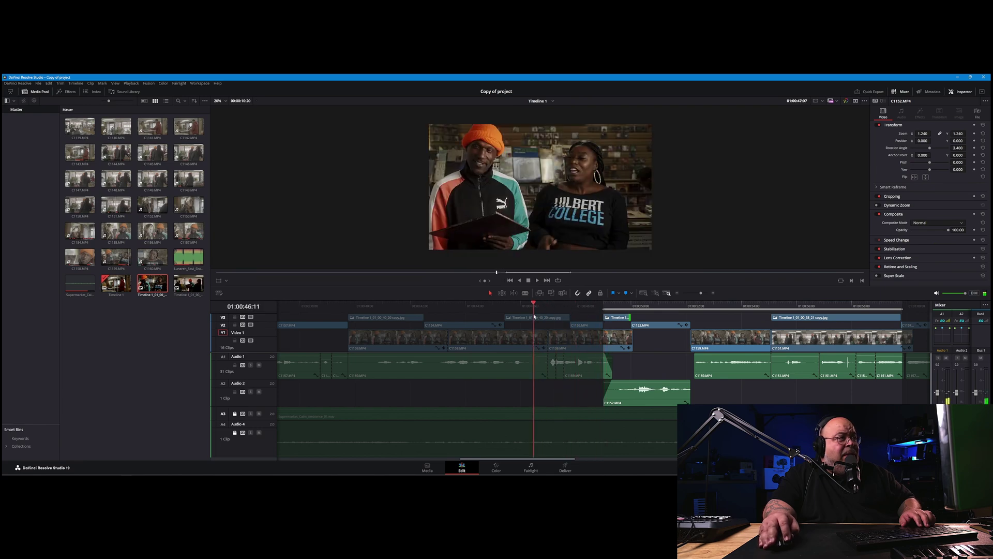